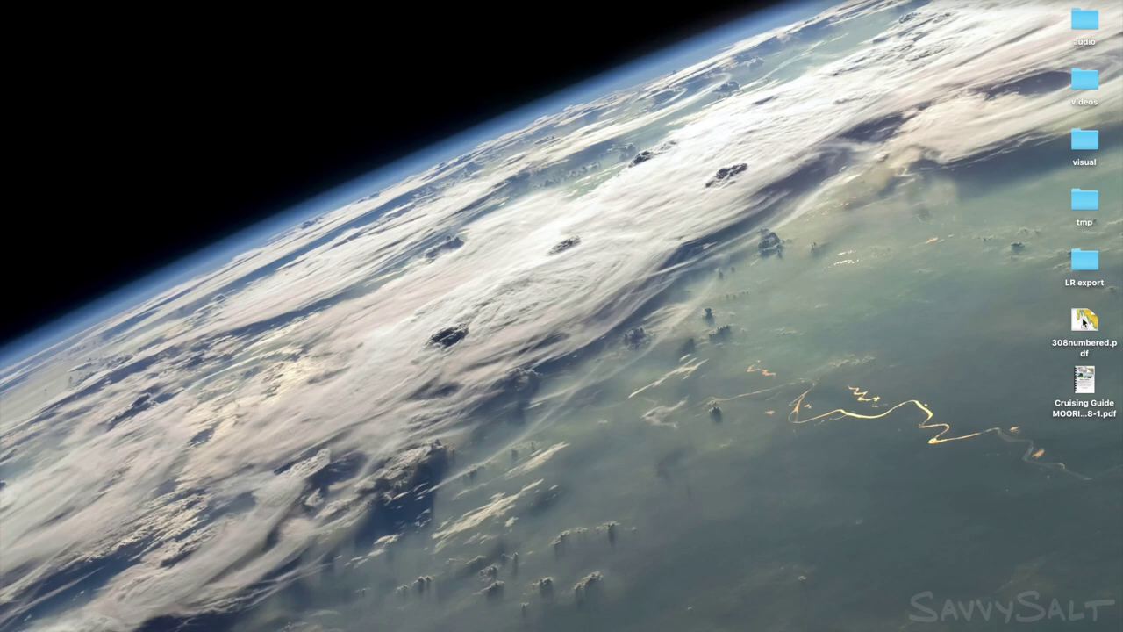
Open 308numbered.pdf and examine the numbered anchorages and starred hazards around Ko Nakha Yai and Ko Nakha Noi.
left_click(1084, 321)
double_click(1085, 322)
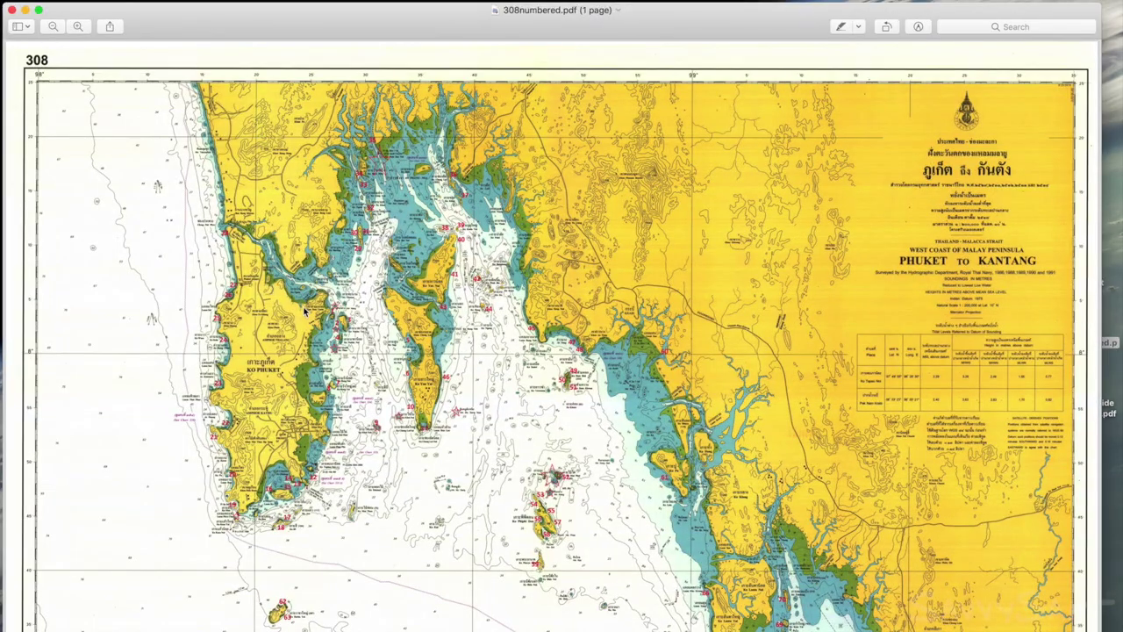
scroll(343, 316, "up", 5)
scroll(340, 316, "up", 5)
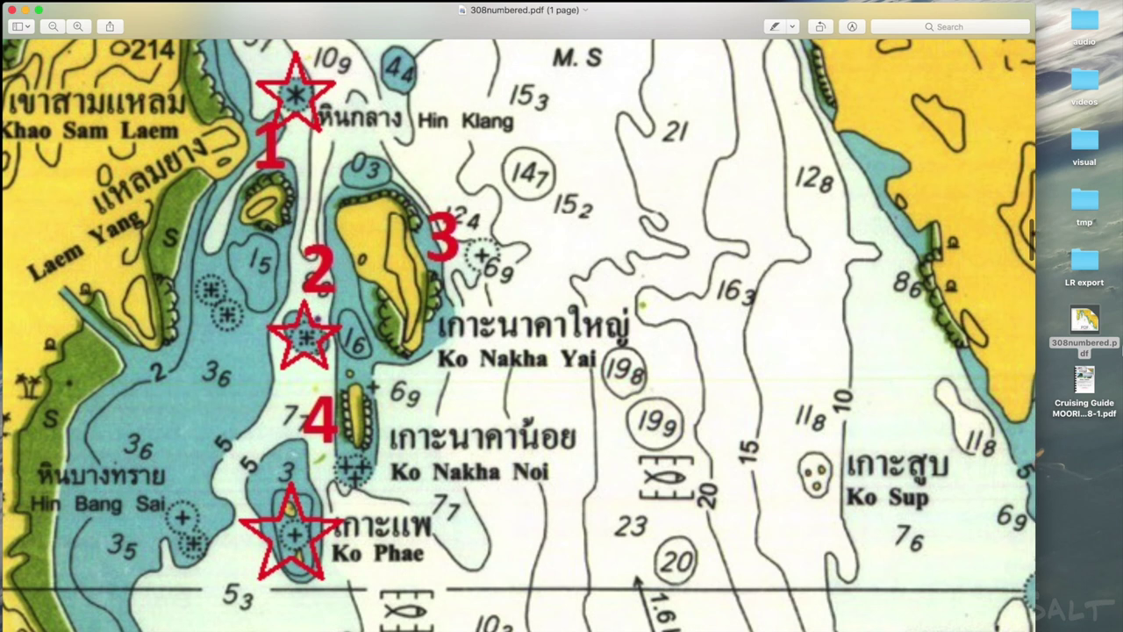
Open the Cruising Guide MOORINGSSUNSAIL PDF, move its window to the screen corner and widen it for reading.
double_click(1081, 386)
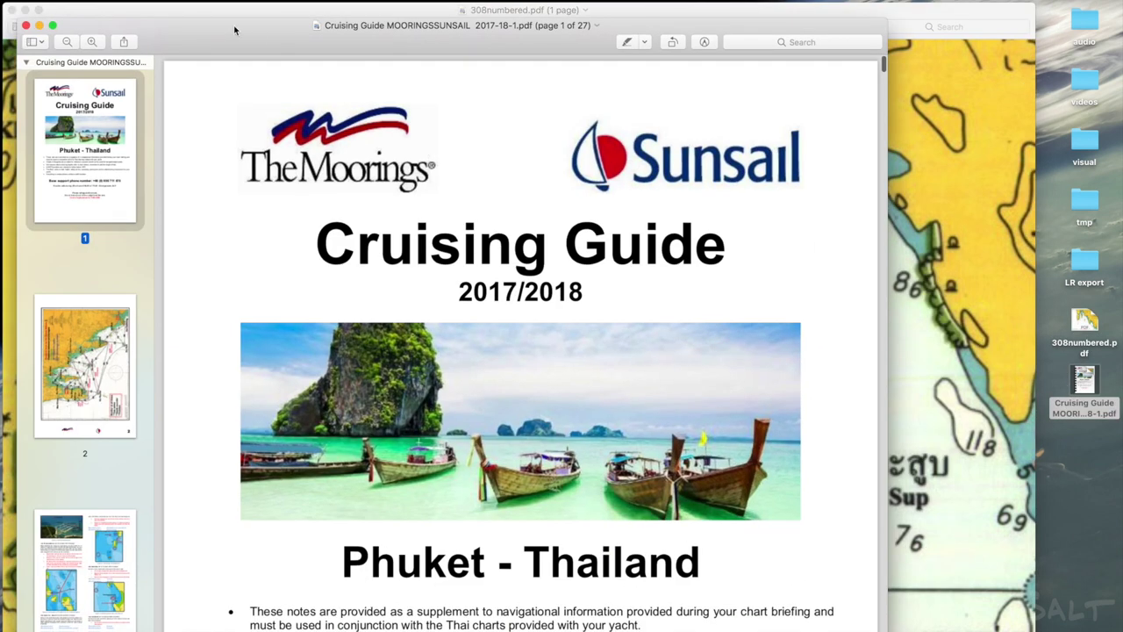
left_click_drag(234, 31, 215, 11)
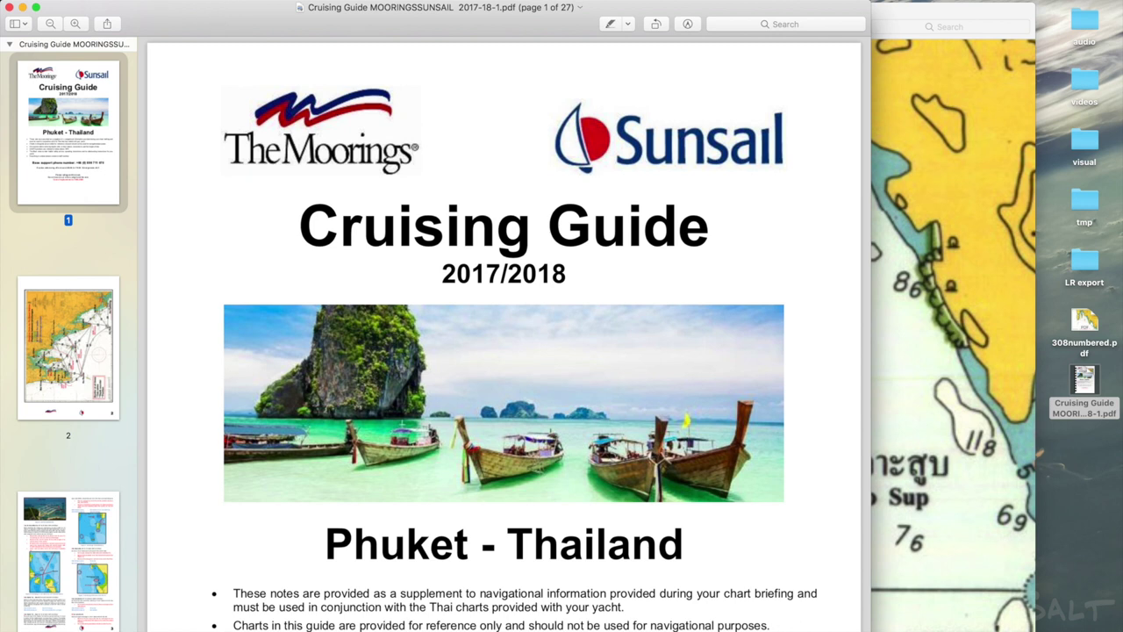
left_click_drag(871, 351, 1051, 351)
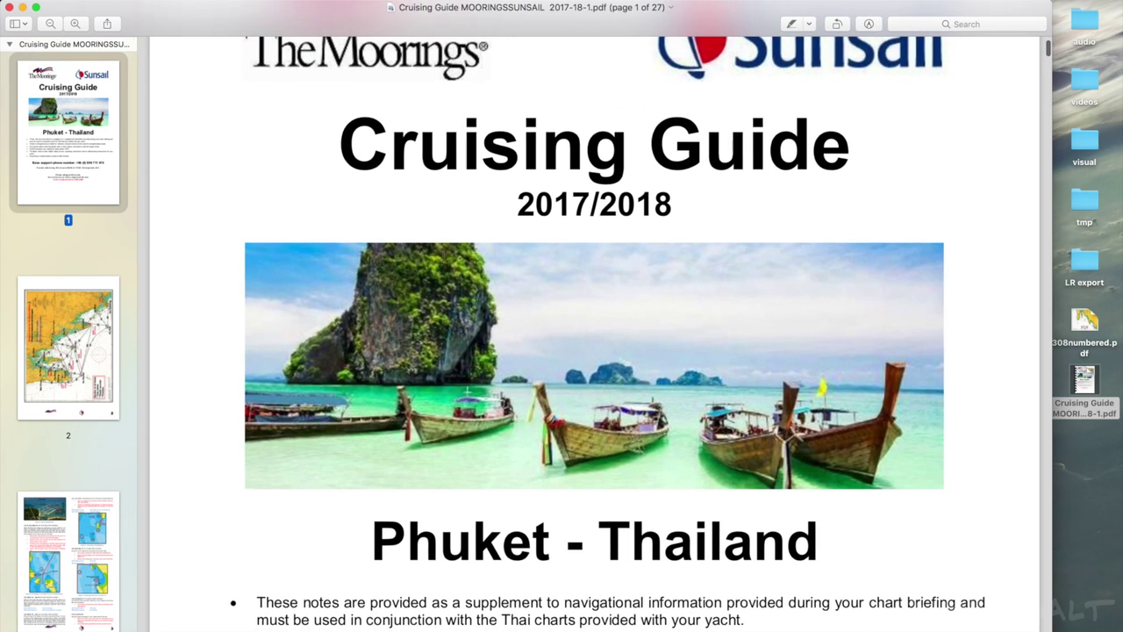
Read the guide's page 3 notes and sketch maps on hazards around Ao Po Grand Marina and Ko Nakha Noi.
scroll(432, 377, "down", 15)
scroll(428, 380, "down", 20)
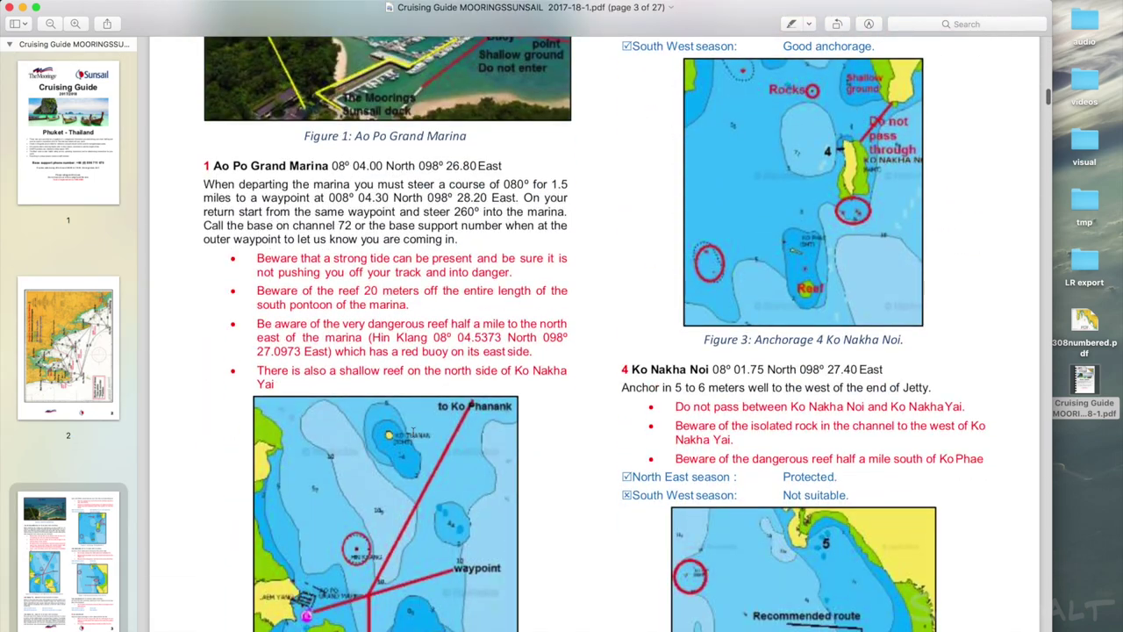
scroll(429, 380, "down", 10)
scroll(413, 432, "down", 8)
scroll(413, 432, "up", 20)
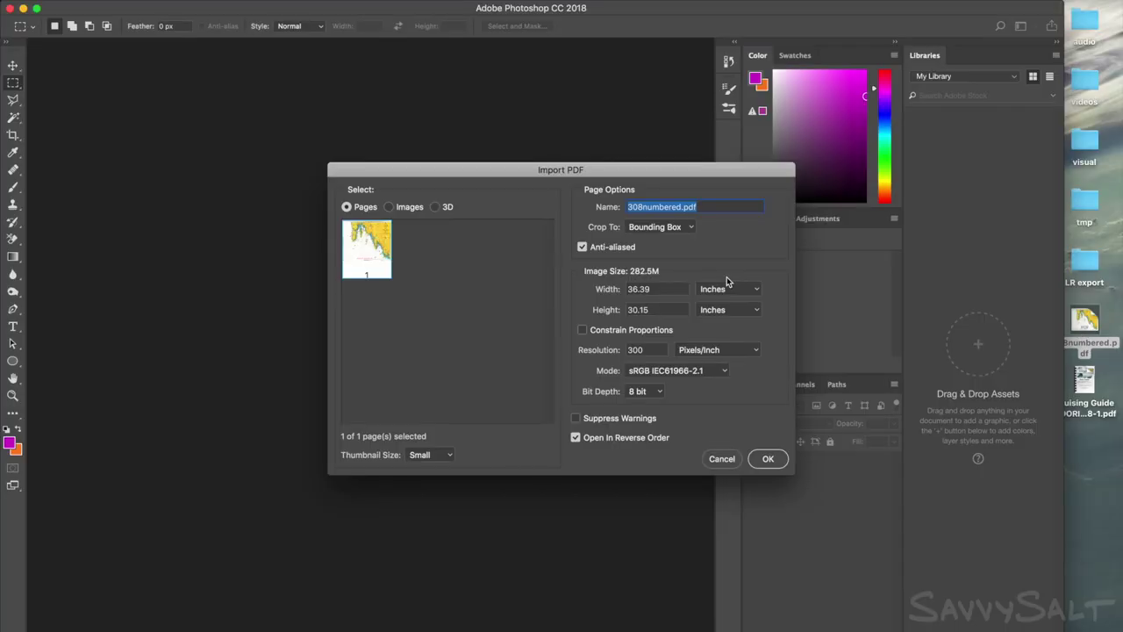
Import the 308numbered.pdf chart page into Photoshop under the name Thai Chart 208 Annotated.
type("Thai Chart 208 Annotated")
left_click(768, 458)
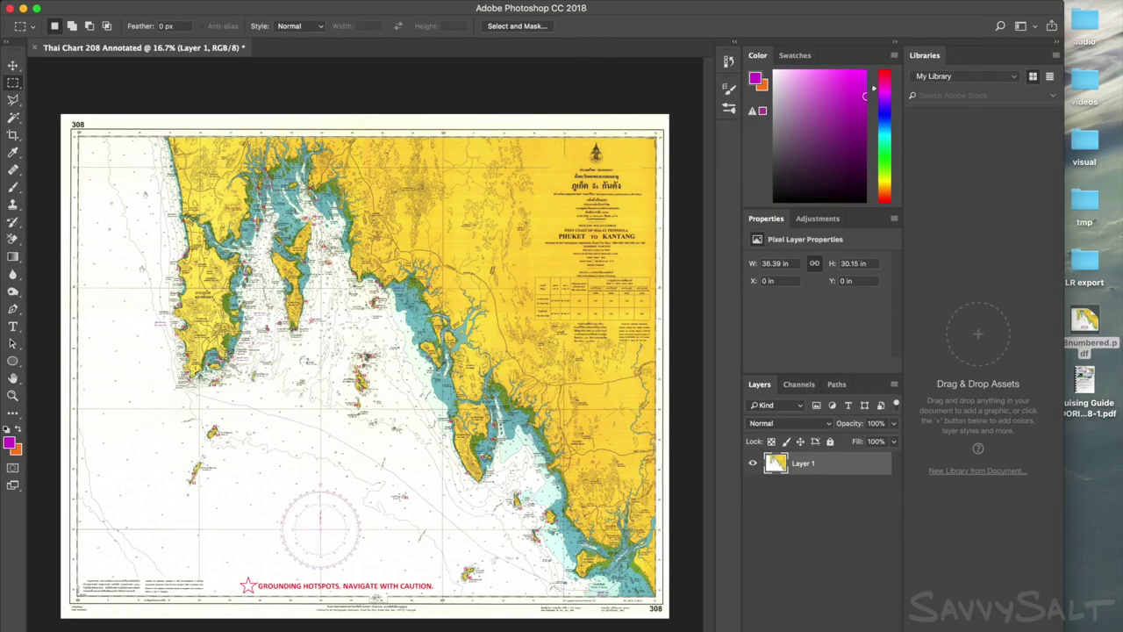
Set the foreground color to a brighter magenta for marking hazards around the Ko Nakha islands.
scroll(224, 254, "up", 10)
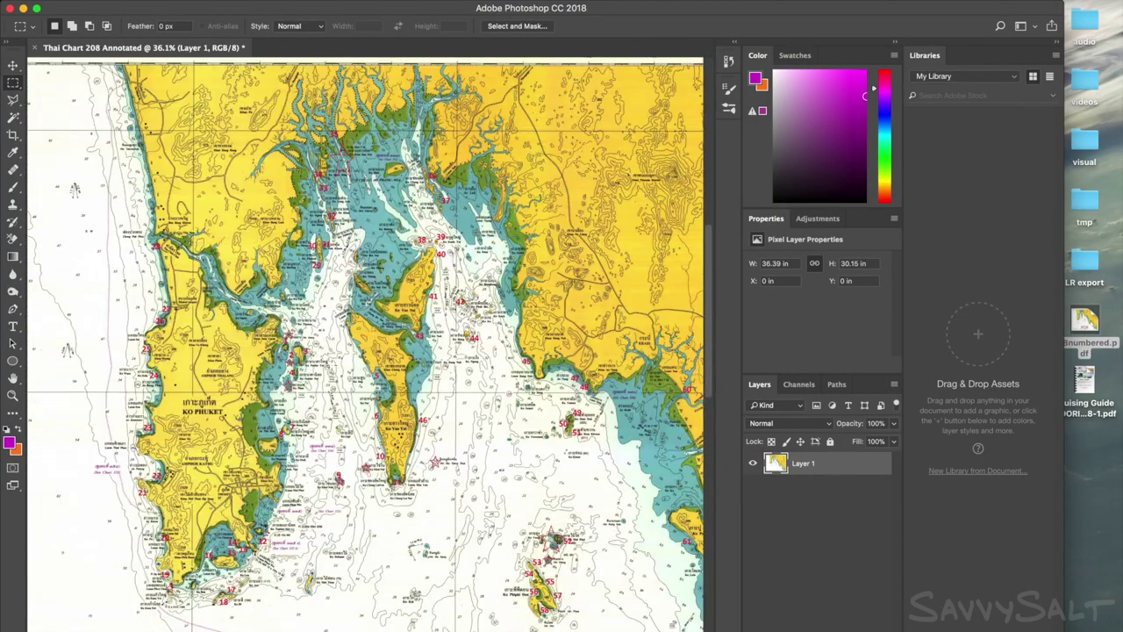
scroll(360, 346, "up", 5)
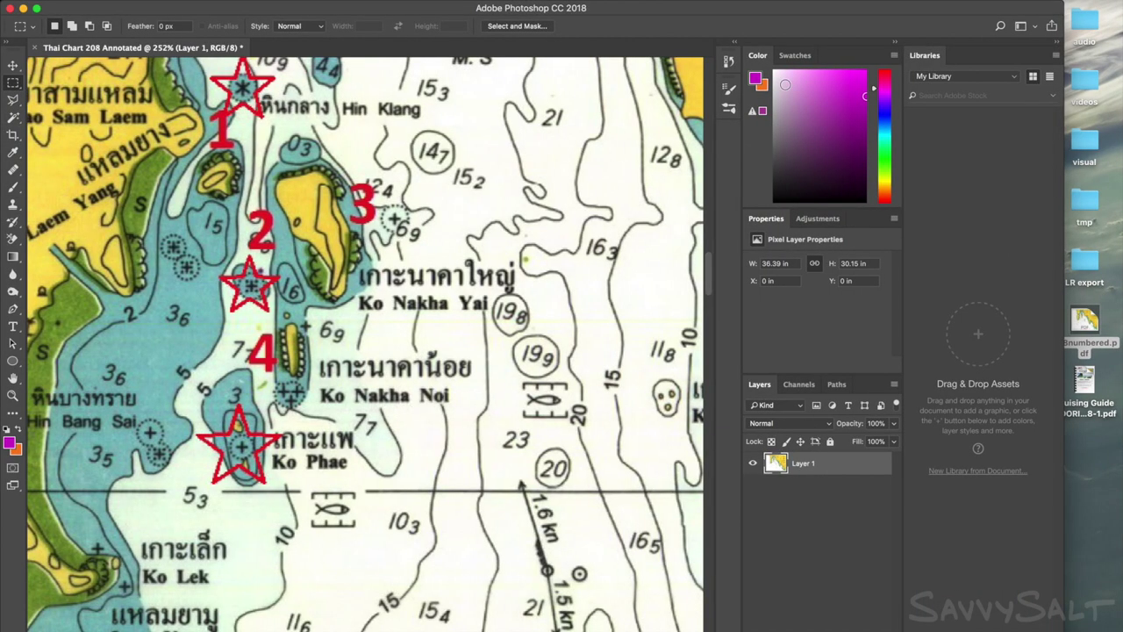
left_click(757, 80)
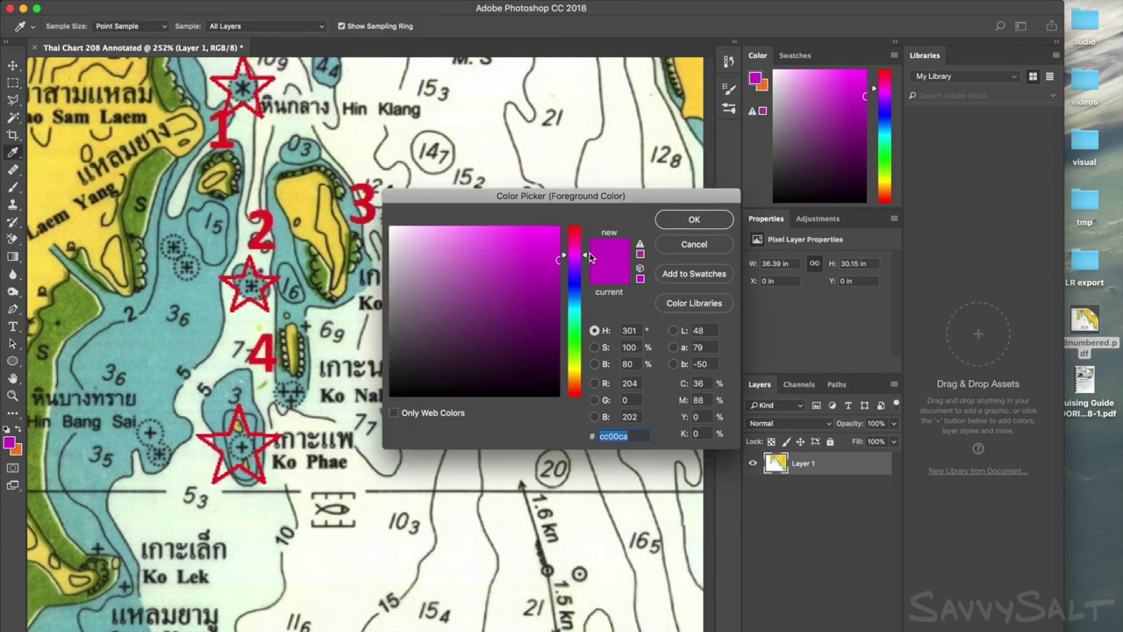
left_click_drag(557, 247, 558, 239)
left_click(694, 219)
Outline the gap between Ko Nakha Yai and Ko Nakha Noi, fill it with magenta on a new layer and set 50% opacity.
left_click(12, 100)
left_click(291, 317)
key("shift+F5")
key("Escape")
left_click(877, 628)
key("shift+F5")
key("Return")
left_click_drag(893, 423, 861, 446)
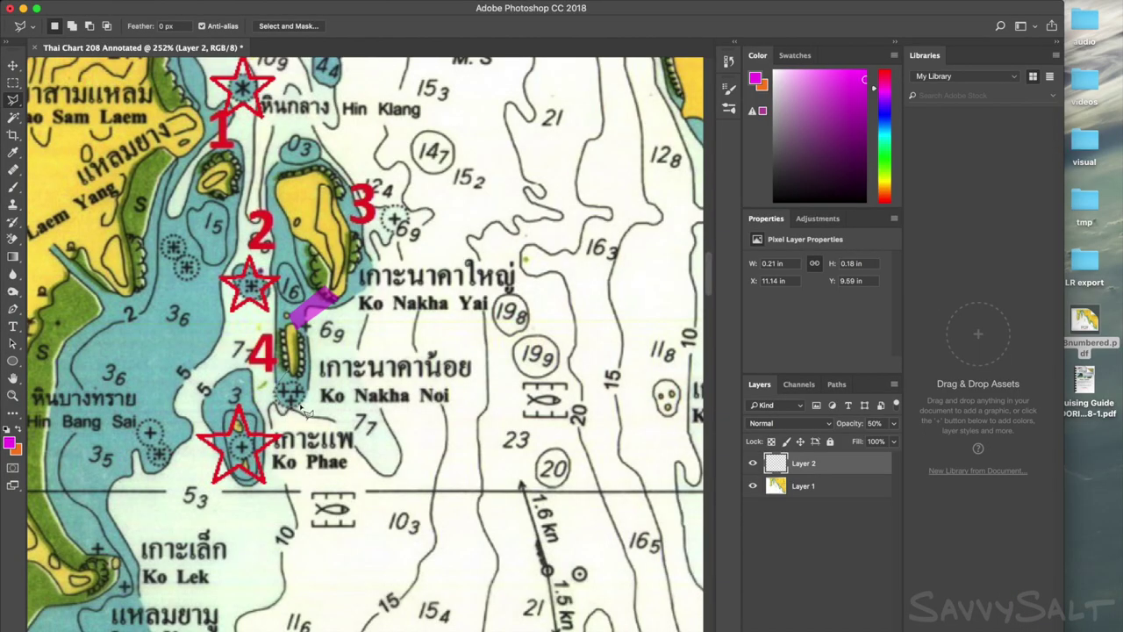
Fill an outlined area over the rocks just south of Ko Nakha Noi with the magenta foreground color.
key("i")
key("shift+BackSpace")
key("Return")
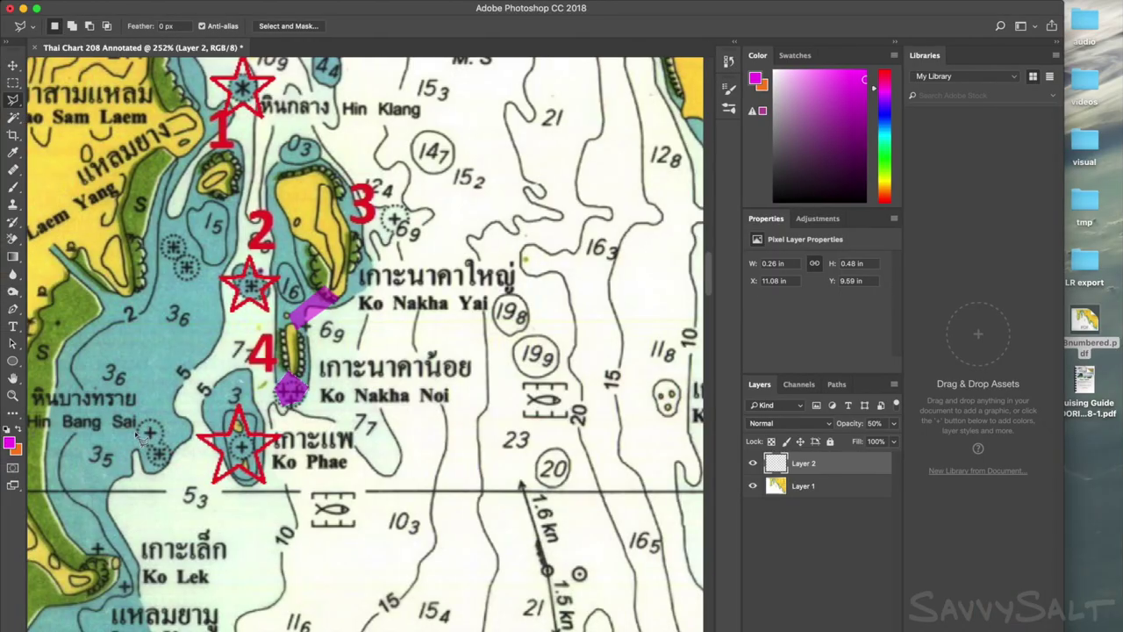
Outline the two rocks beside Hin Bang Sai with a polygonal selection and fill it with magenta.
left_click(136, 432)
left_click(154, 469)
left_click(175, 455)
left_click(169, 432)
left_click(159, 415)
left_click(139, 417)
left_click(136, 433)
key("shift+BackSpace")
key("Return")
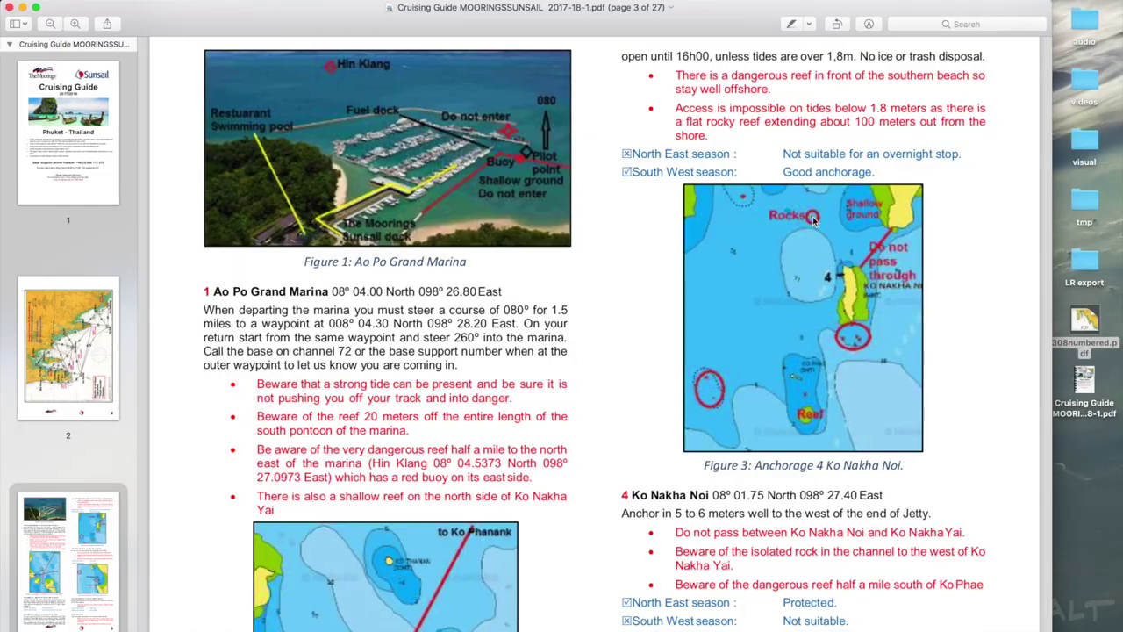
Add a magenta text label 27 over the printed 26 and move the 25 label onto the printed 24 near Ao Bang Thao.
scroll(814, 219, "down", 5)
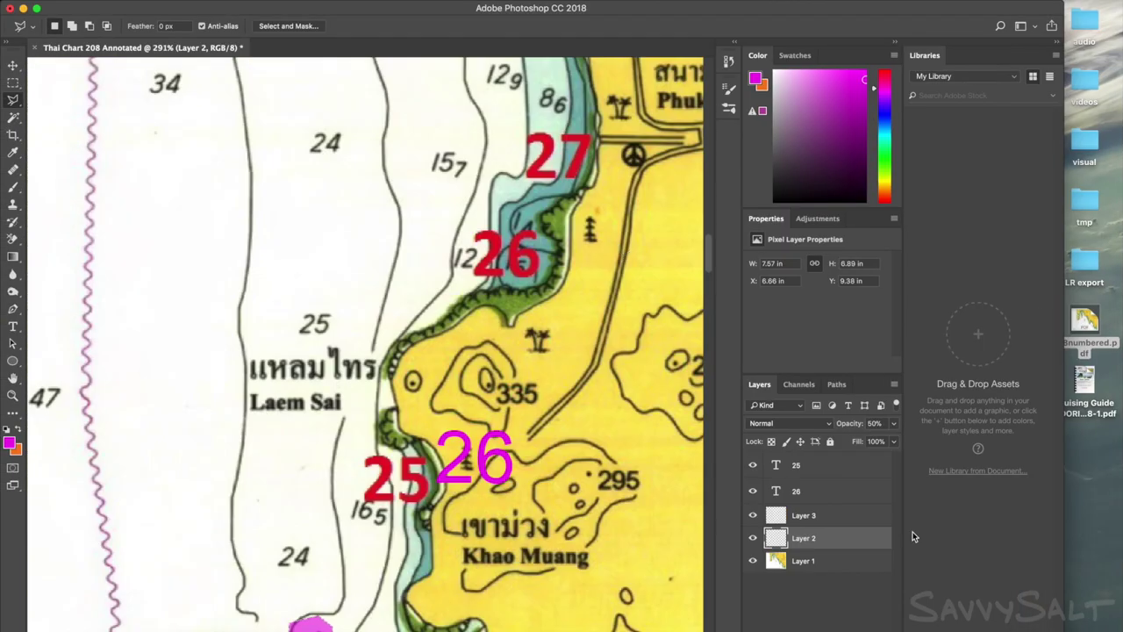
left_click(483, 255)
type("27")
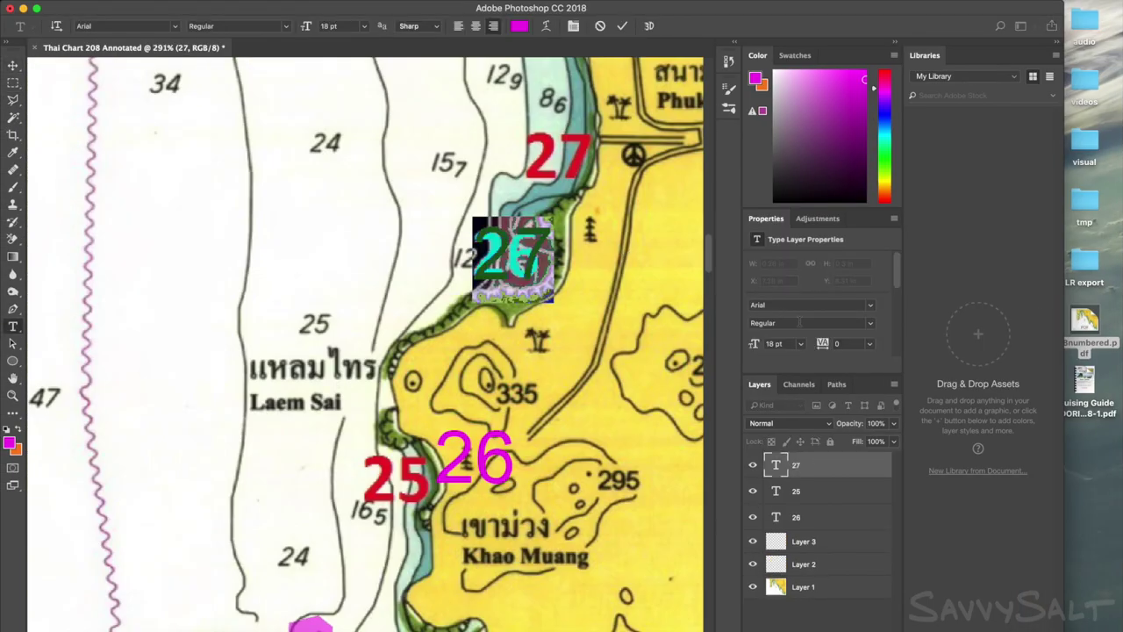
left_click(815, 518)
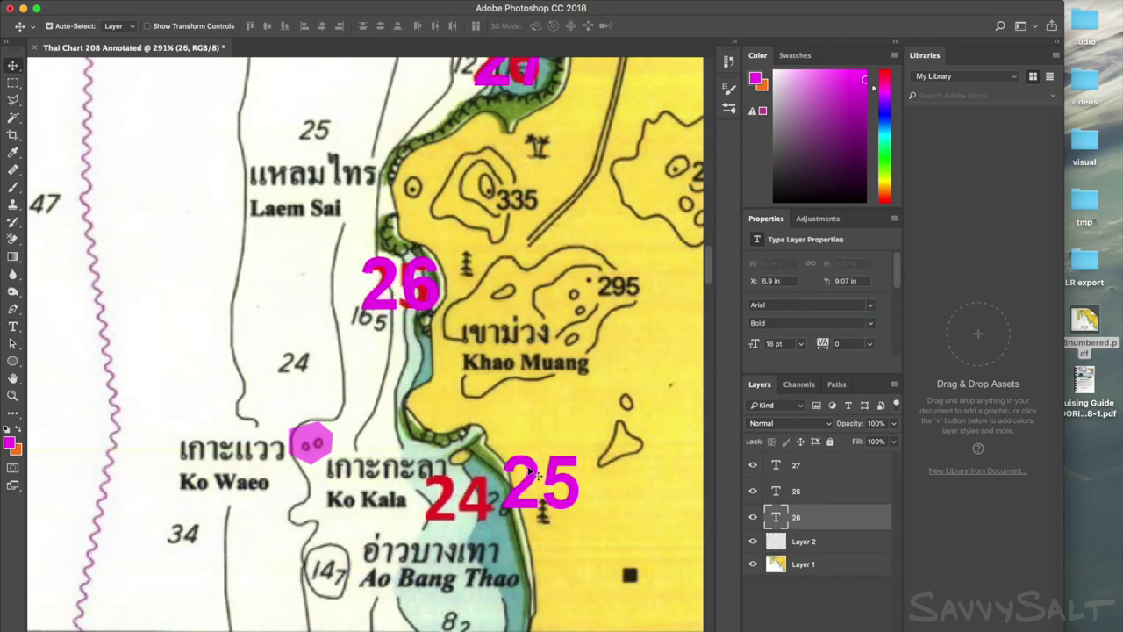
left_click_drag(537, 475, 459, 495)
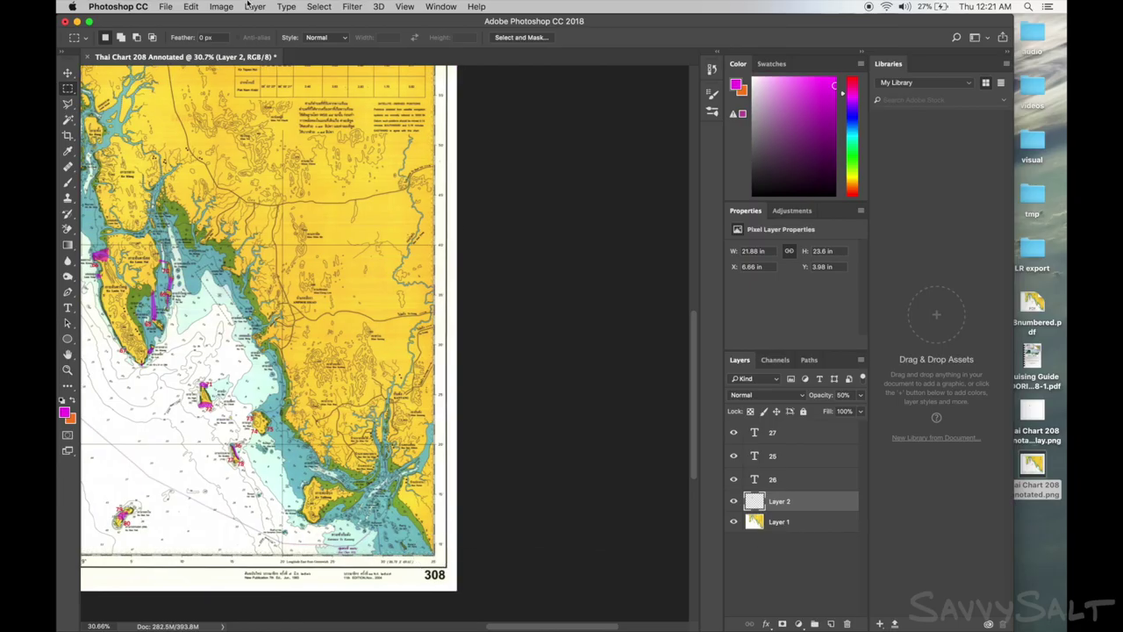
Crop the annotated chart to the selected map area and check the image size.
left_click(221, 6)
left_click(237, 130)
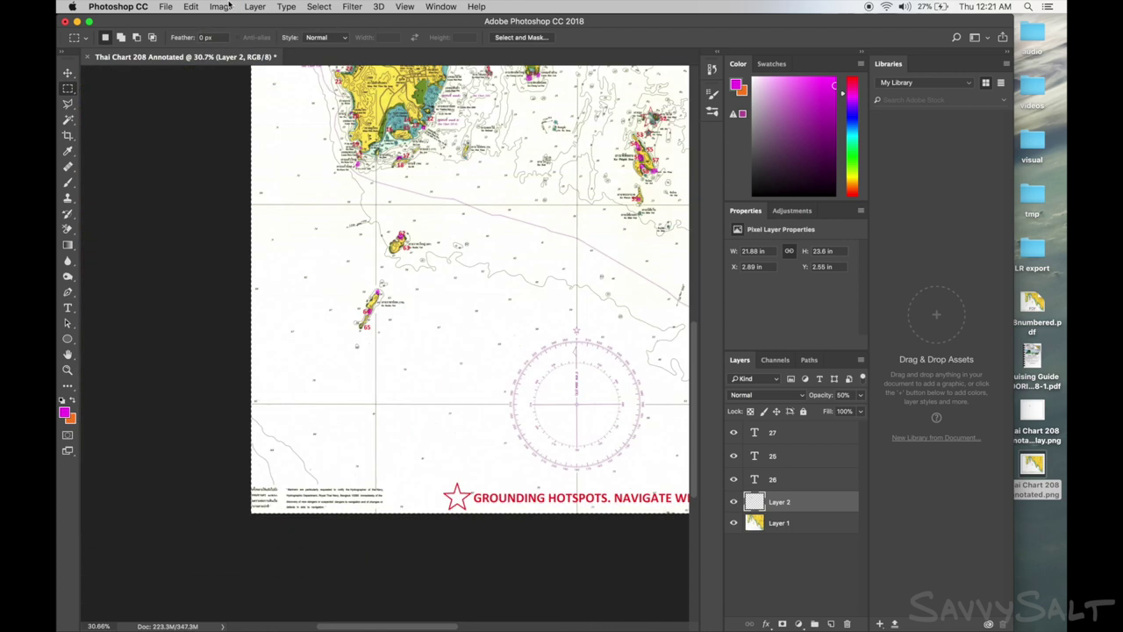
key("super+alt+i")
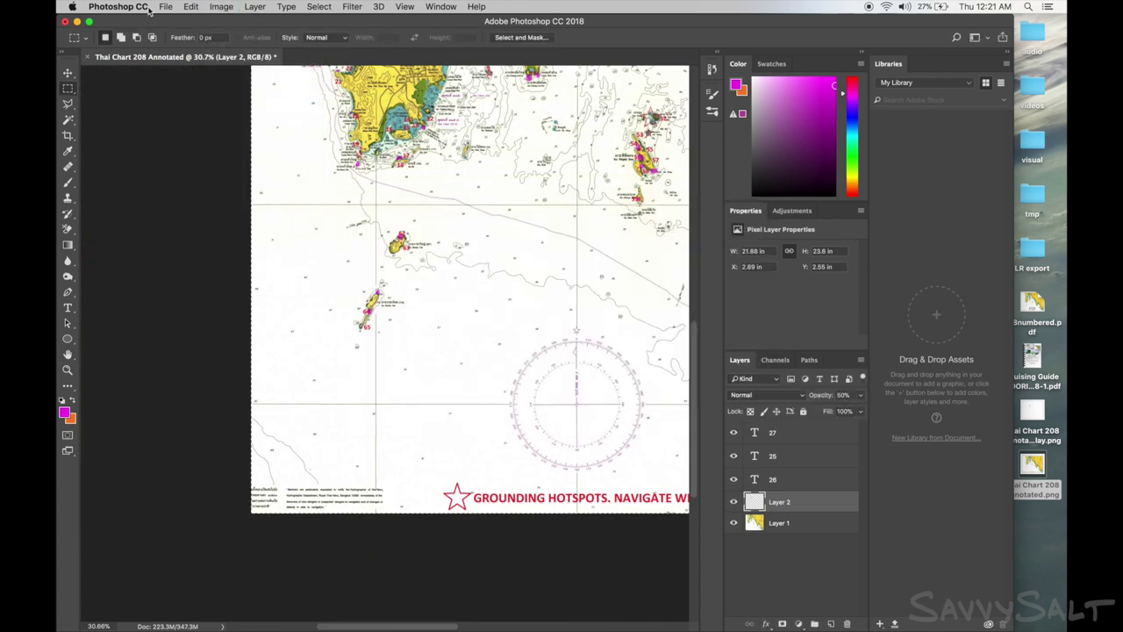
Export the chart to the Desktop as a PNG named Thai Chart 208 Annotated, at 100% scale with transparency.
left_click(165, 6)
mouse_move(200, 161)
left_click(342, 172)
left_click(850, 517)
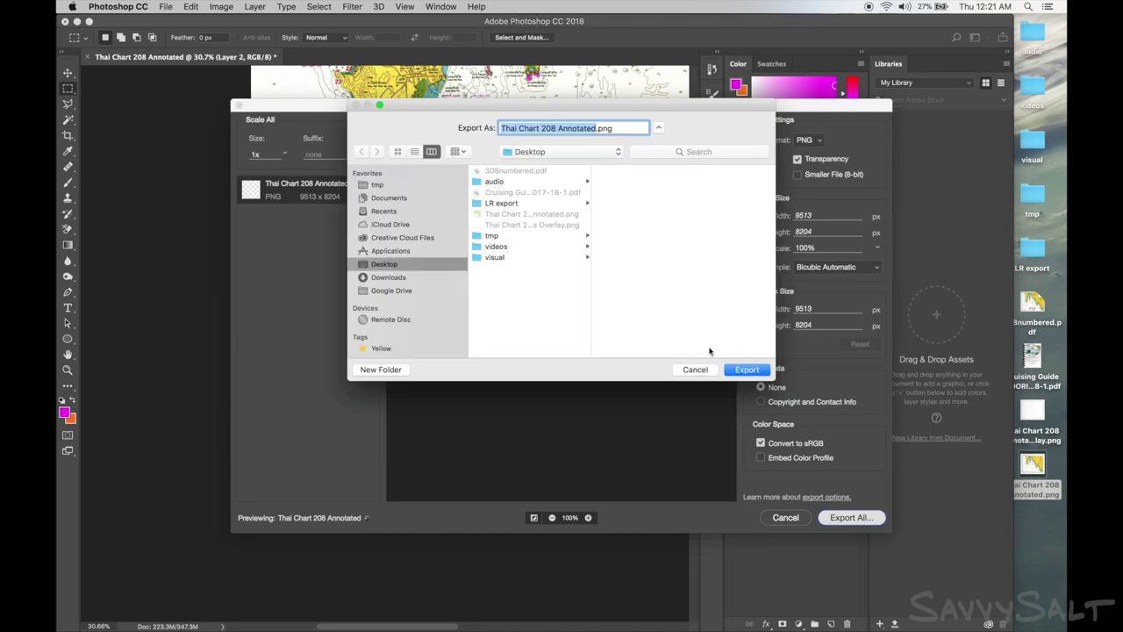
left_click(746, 370)
left_click(647, 182)
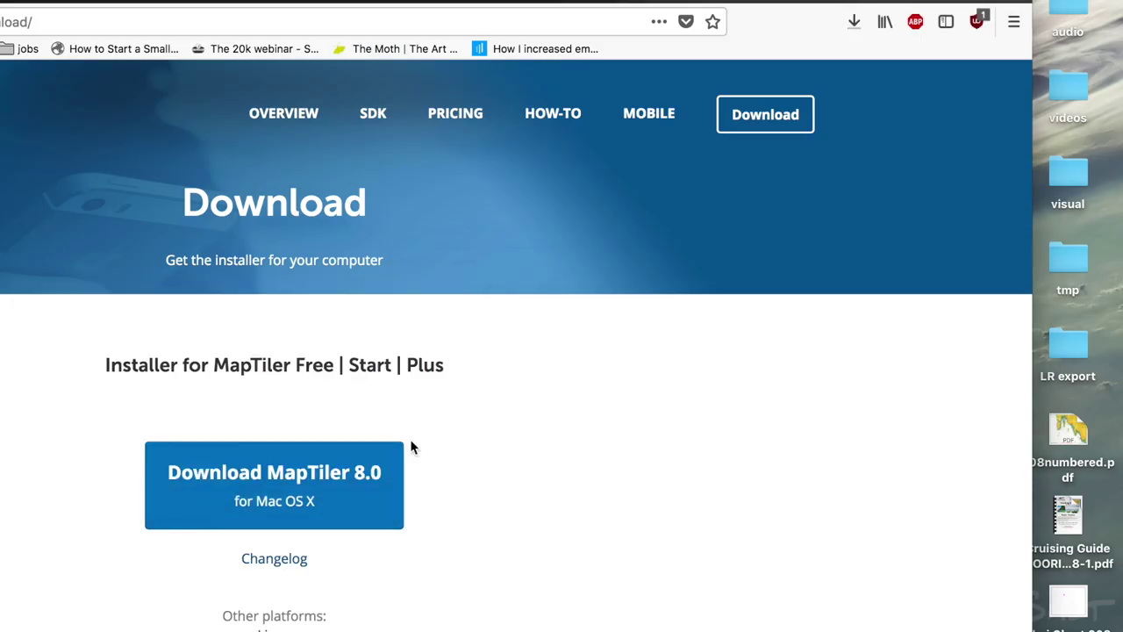
Open the downloaded MapTiler, start a Standard Tiles project and load Thai Chart 208 Annotated.png.
left_click(852, 22)
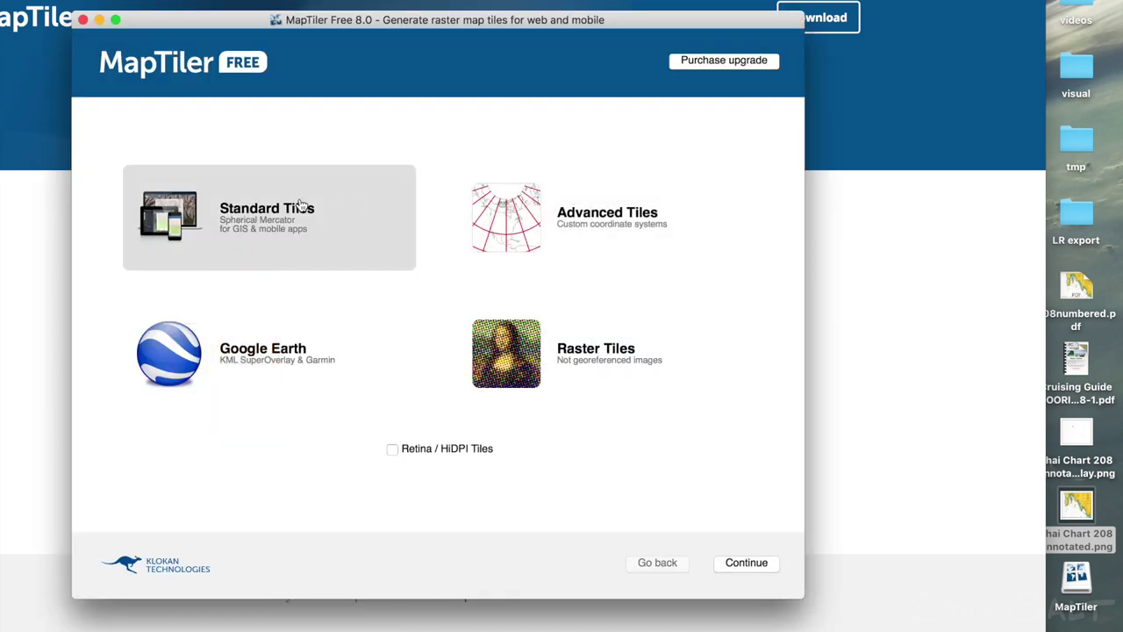
left_click(302, 205)
left_click_drag(1077, 505, 441, 270)
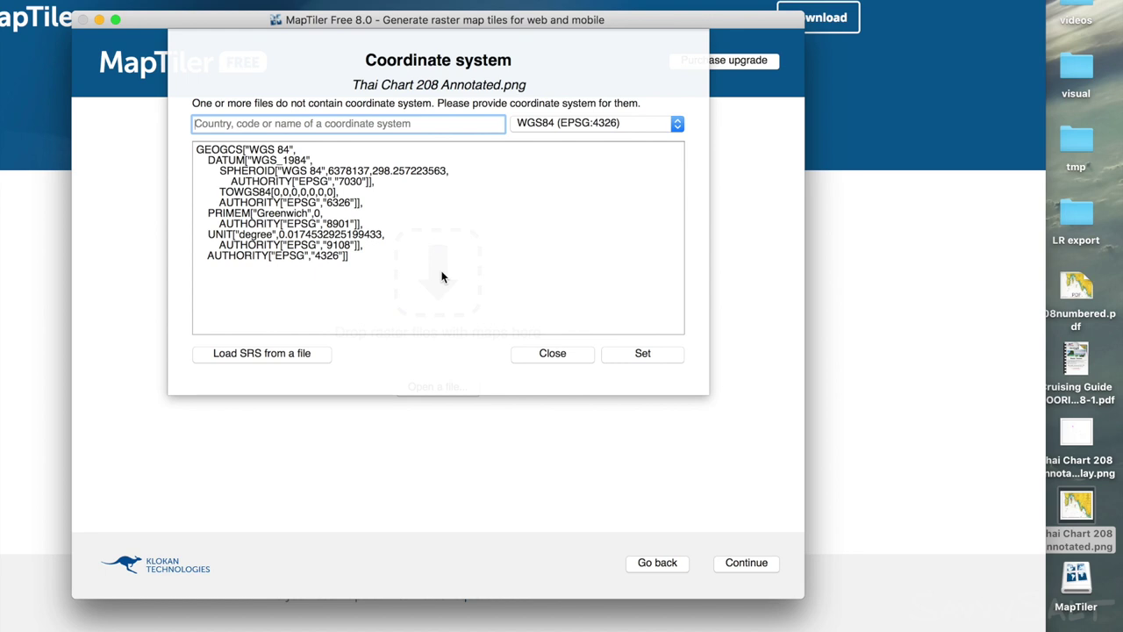
Search the coordinate systems for 3395 and assign WGS 84 / World Mercator to the chart.
left_click(320, 124)
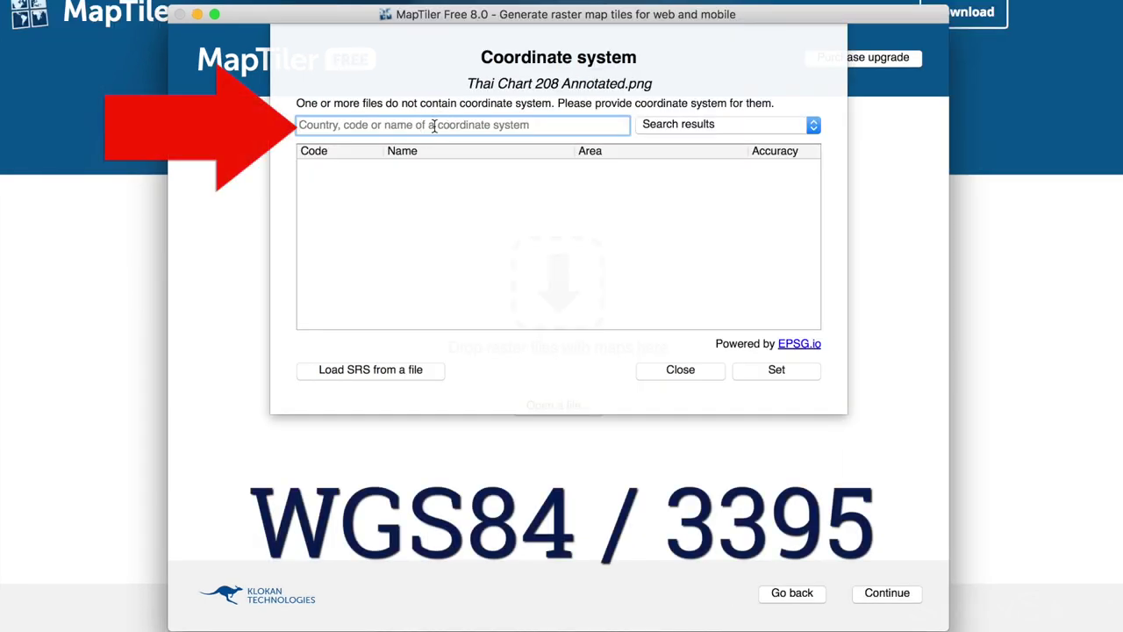
type("3395")
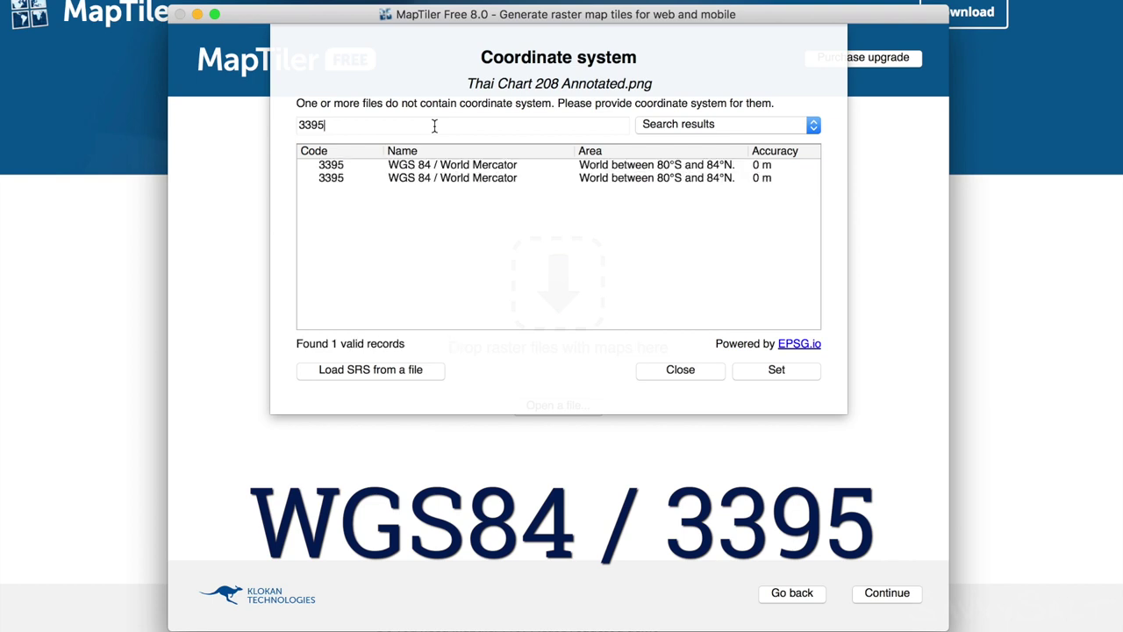
left_click(437, 169)
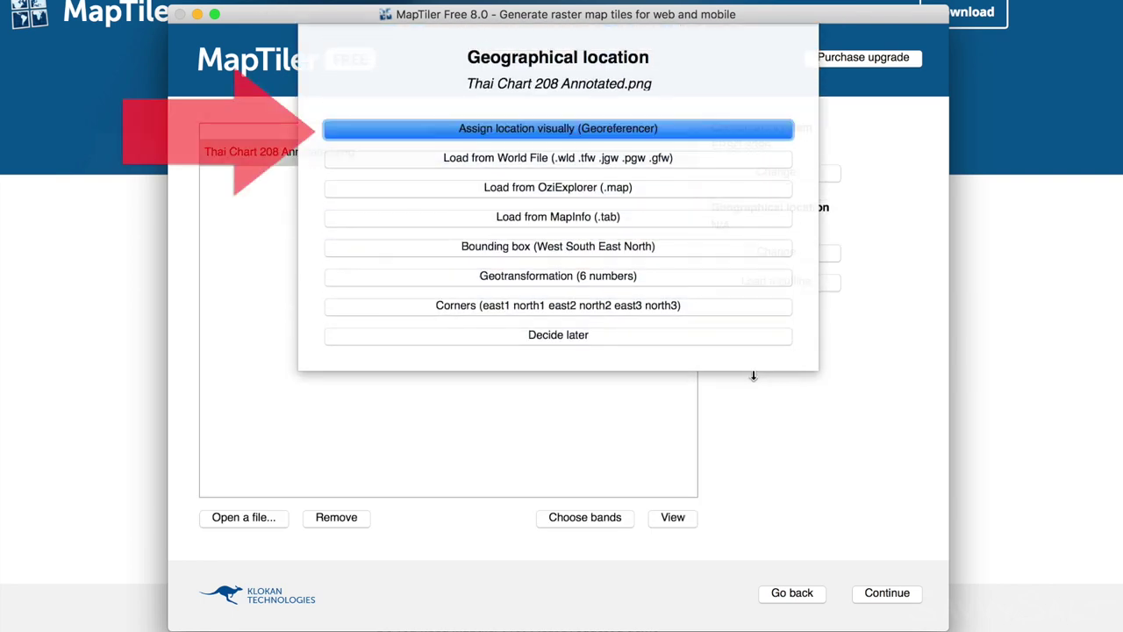
Assign the chart's location visually in the Georeferencer, using Google Maps - Satellite as the base map.
left_click(610, 129)
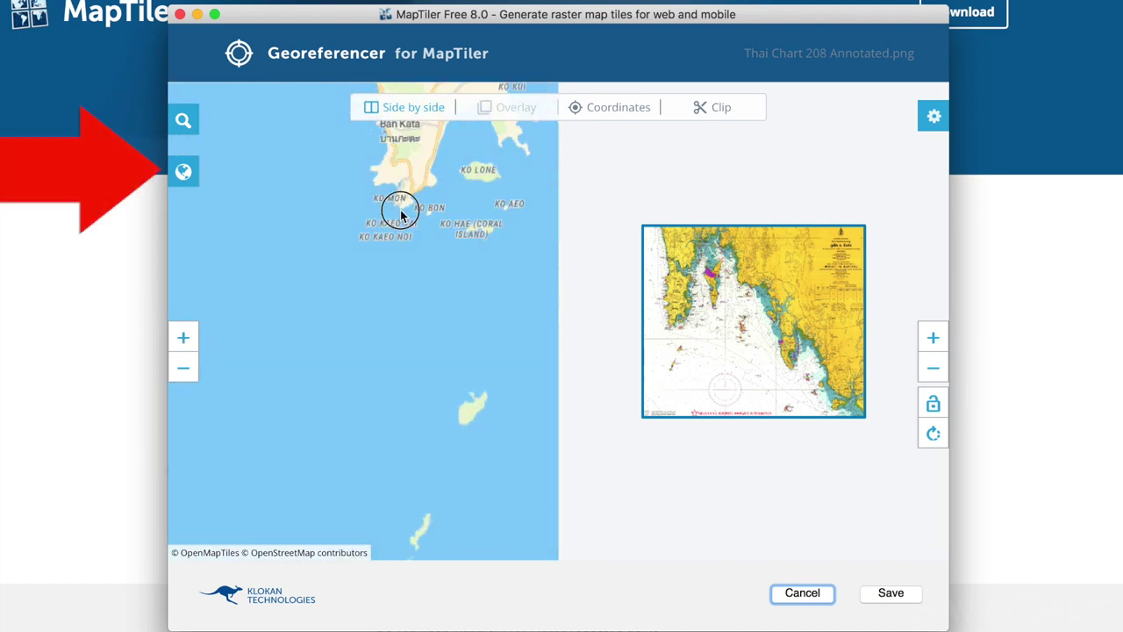
left_click(185, 171)
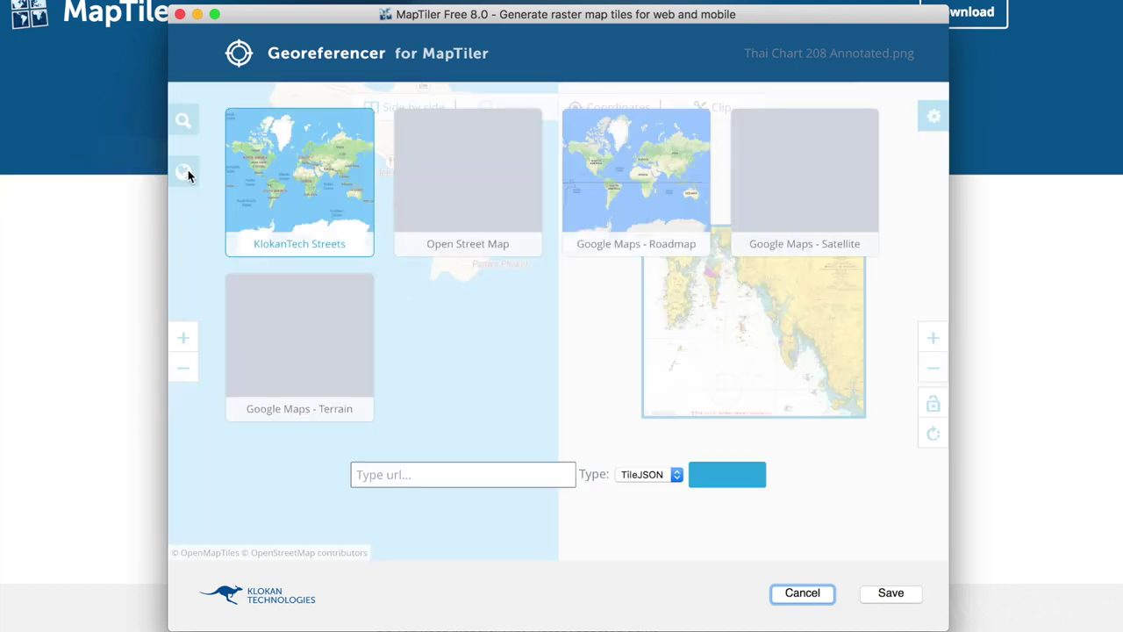
left_click(804, 161)
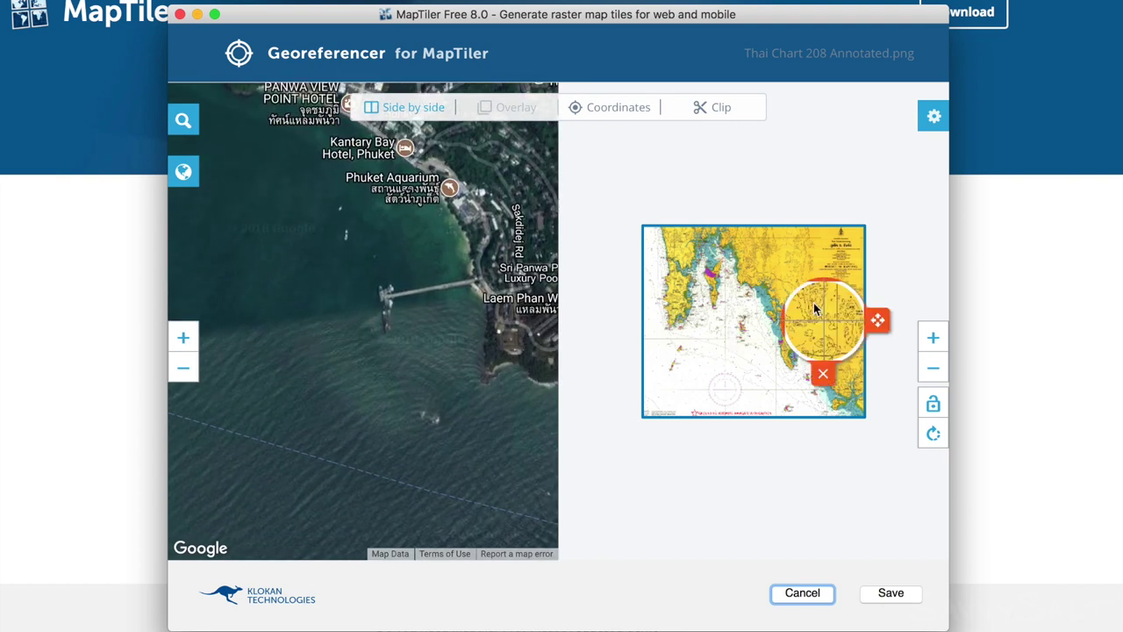
Place a control point on the chart image at the outer end of the pier near Laem Phan Wa.
left_click(933, 337)
left_click_drag(646, 348, 767, 352)
left_click(933, 337)
left_click(933, 338)
left_click(933, 337)
left_click_drag(628, 315, 739, 333)
left_click(932, 338)
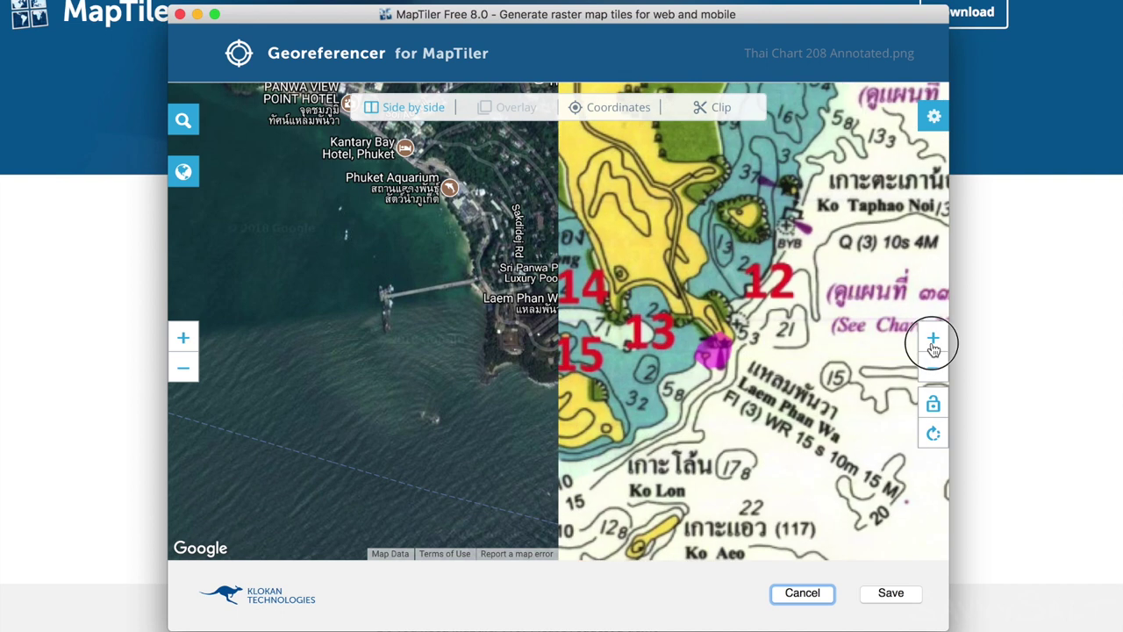
left_click(931, 338)
left_click(930, 336)
left_click(930, 337)
left_click(930, 337)
left_click_drag(725, 421, 775, 183)
left_click_drag(772, 271, 816, 124)
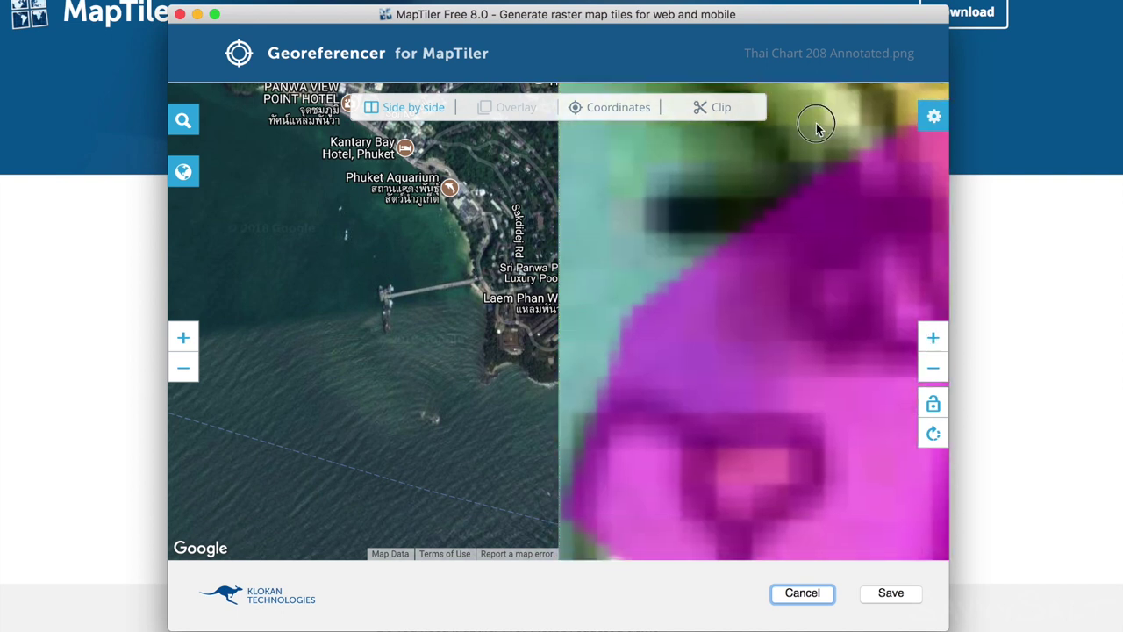
left_click(654, 213)
Match the chart's control point to the outer end of the same pier on the satellite map and confirm the pair.
left_click(930, 369)
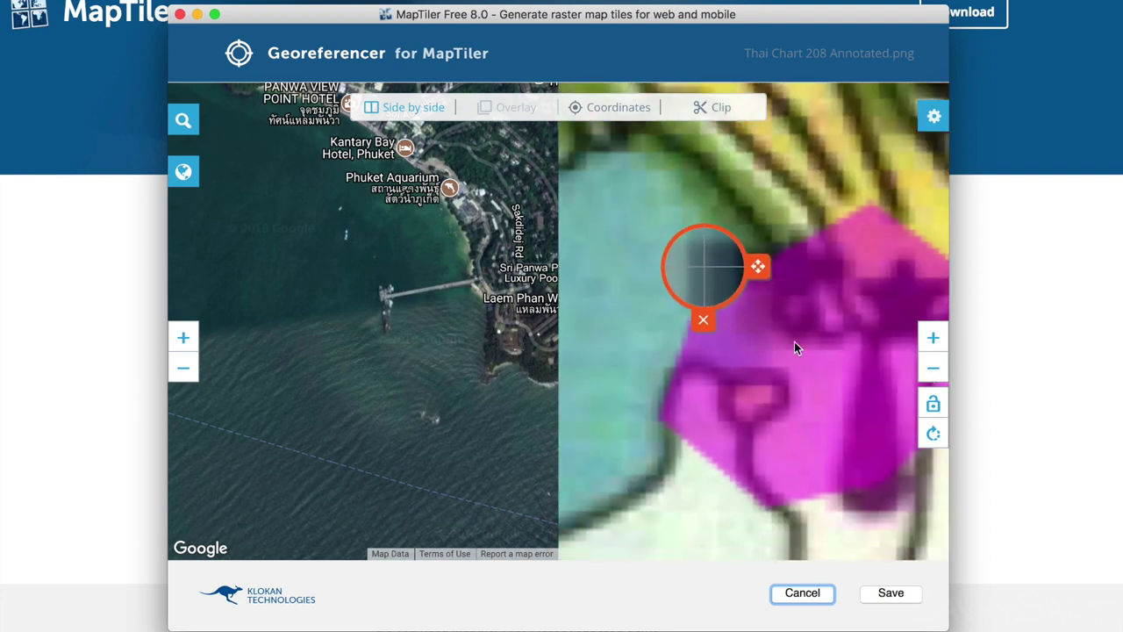
left_click(383, 300)
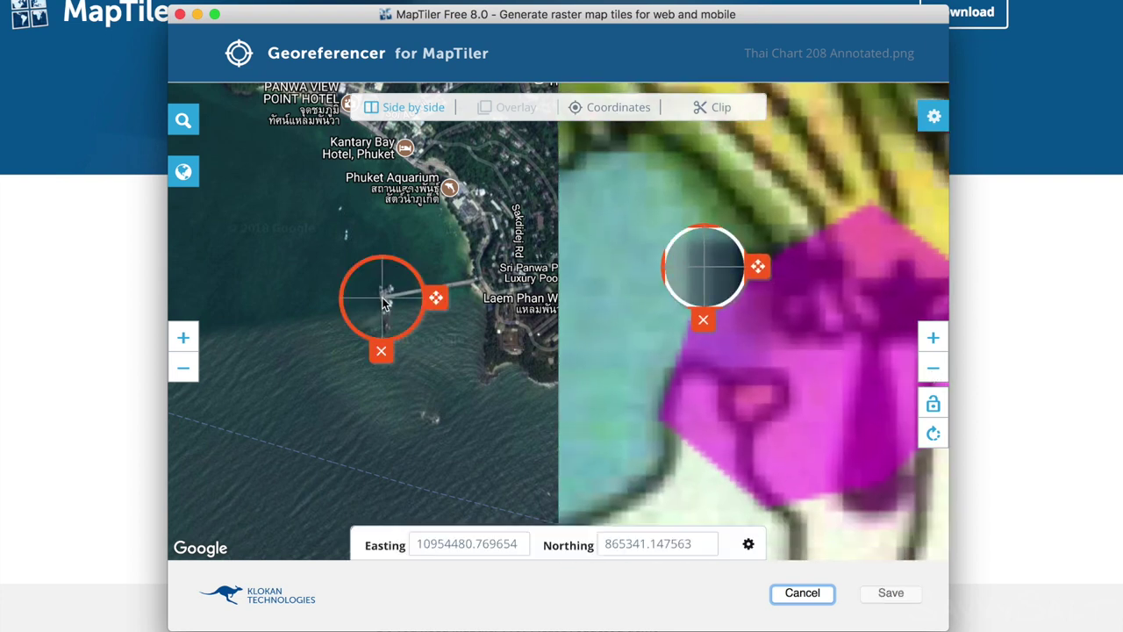
left_click(464, 306)
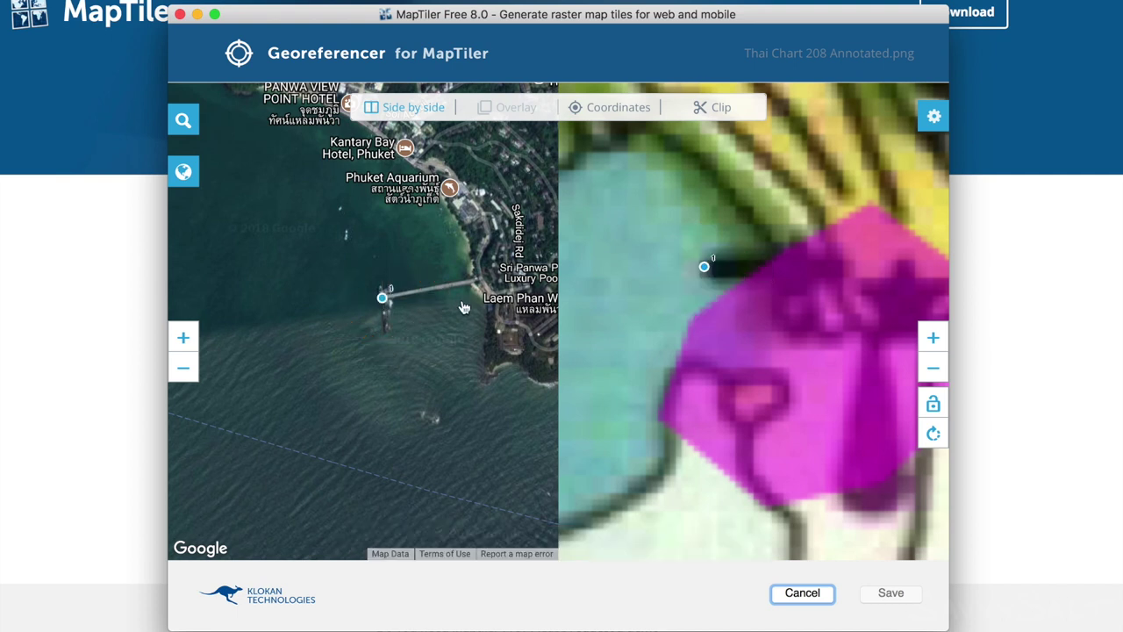
Add a control point pair at the lighthouse on Ko Lanta's southern tip, on both the satellite map and the chart image.
left_click(182, 374)
left_click(933, 365)
left_click(932, 365)
left_click(932, 365)
left_click(932, 365)
left_click(932, 365)
left_click_drag(847, 243, 614, 237)
left_click_drag(834, 289, 614, 306)
scroll(823, 309, "up", 5)
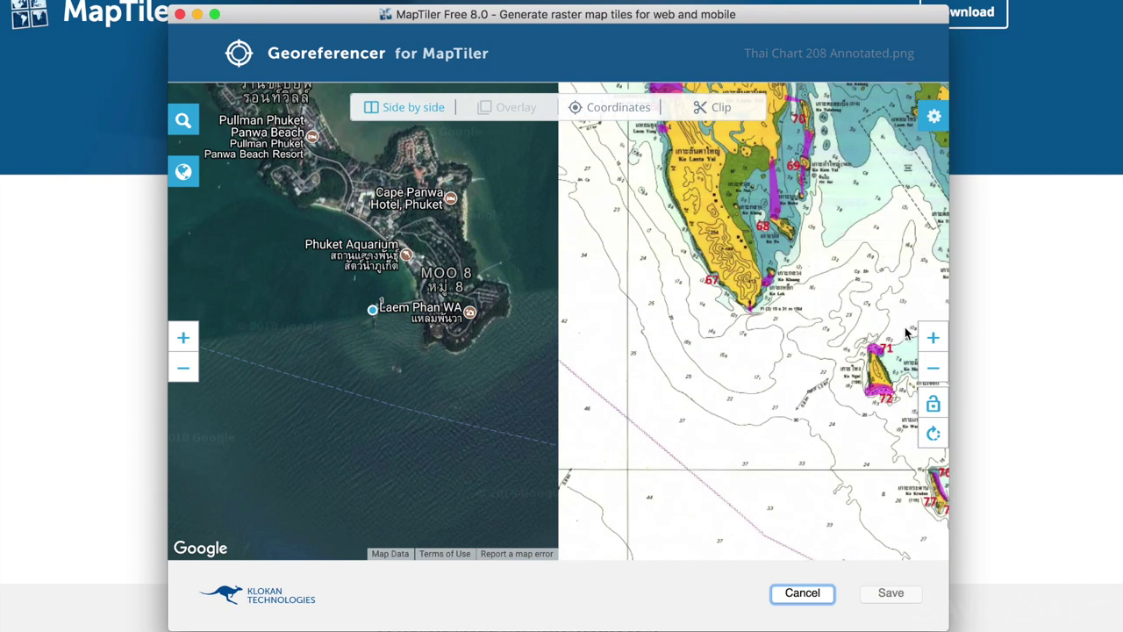
left_click_drag(888, 309, 946, 328)
scroll(850, 327, "up", 3)
left_click(180, 366)
left_click(180, 366)
left_click_drag(409, 346, 207, 329)
left_click_drag(517, 312, 210, 303)
left_click(183, 367)
left_click(183, 367)
left_click(183, 367)
left_click_drag(531, 386, 311, 244)
left_click(183, 339)
left_click(183, 338)
left_click_drag(429, 354, 266, 281)
left_click(186, 340)
left_click(186, 341)
left_click(185, 341)
left_click_drag(462, 395, 369, 261)
left_click(193, 339)
left_click_drag(398, 442, 366, 290)
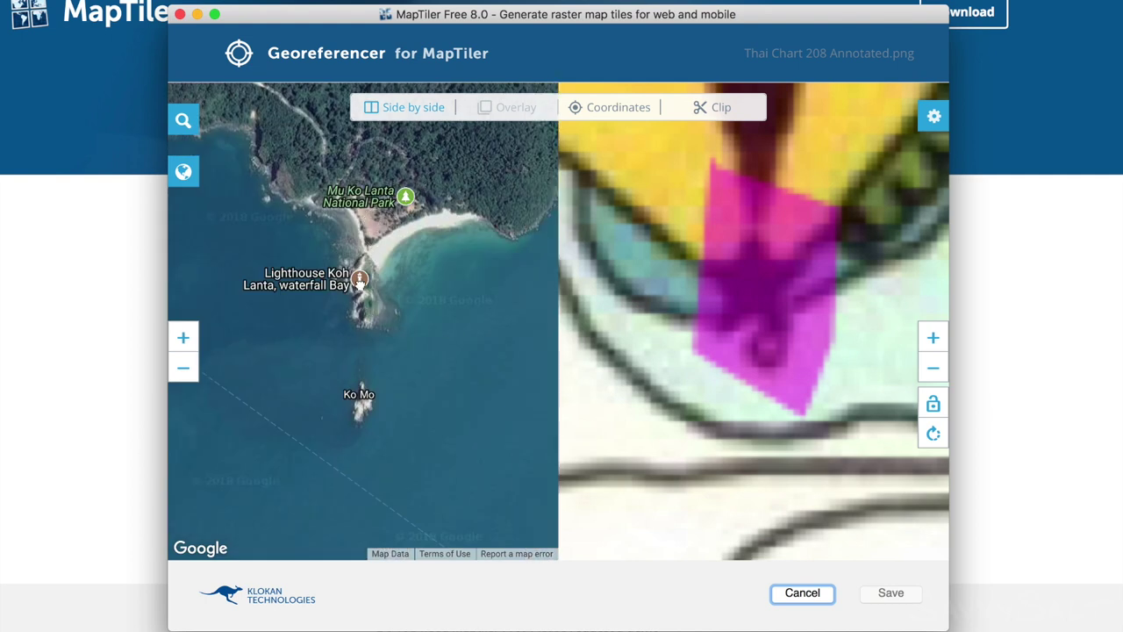
left_click(359, 283)
left_click(756, 298)
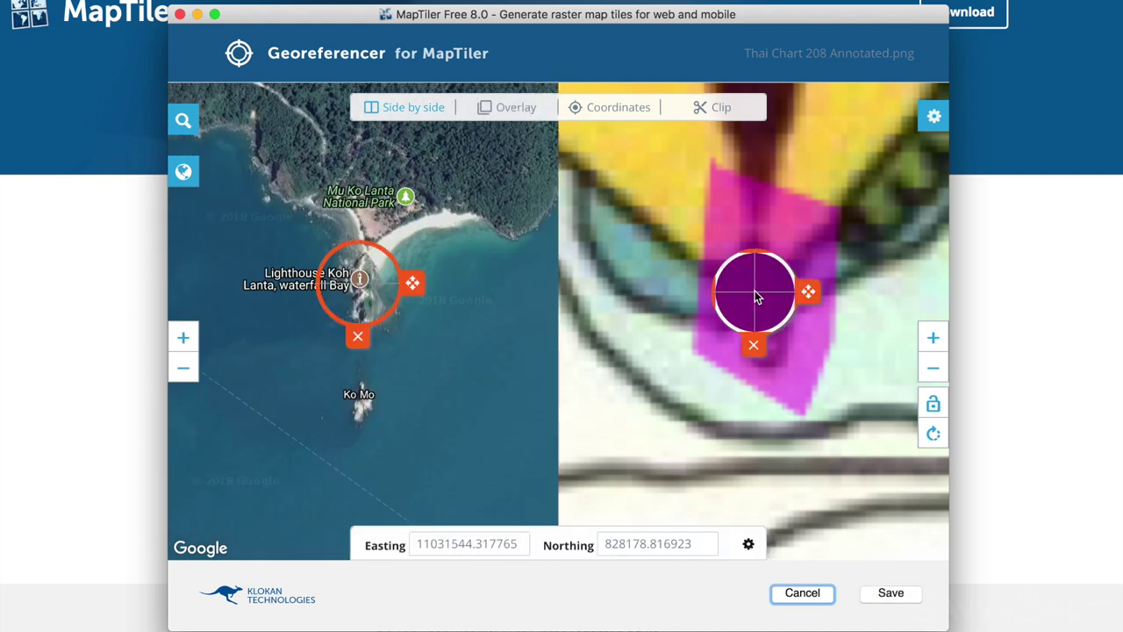
left_click(188, 287)
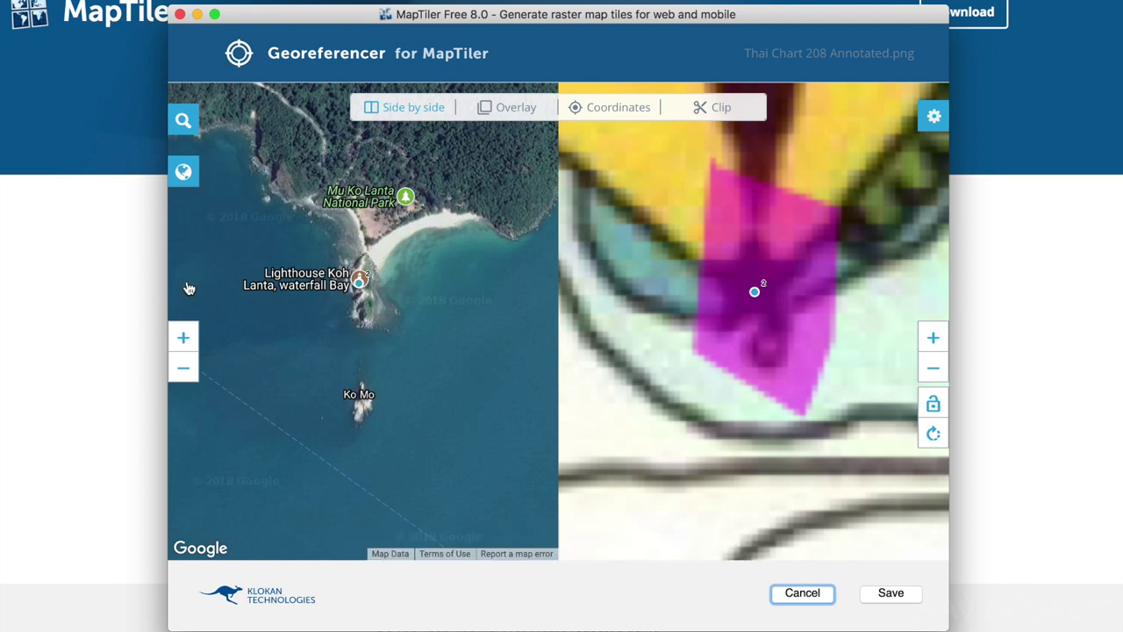
Add a control point pair on the small island of Ko Ka, west of Ko Siboya, on the satellite map and the chart.
left_click(184, 372)
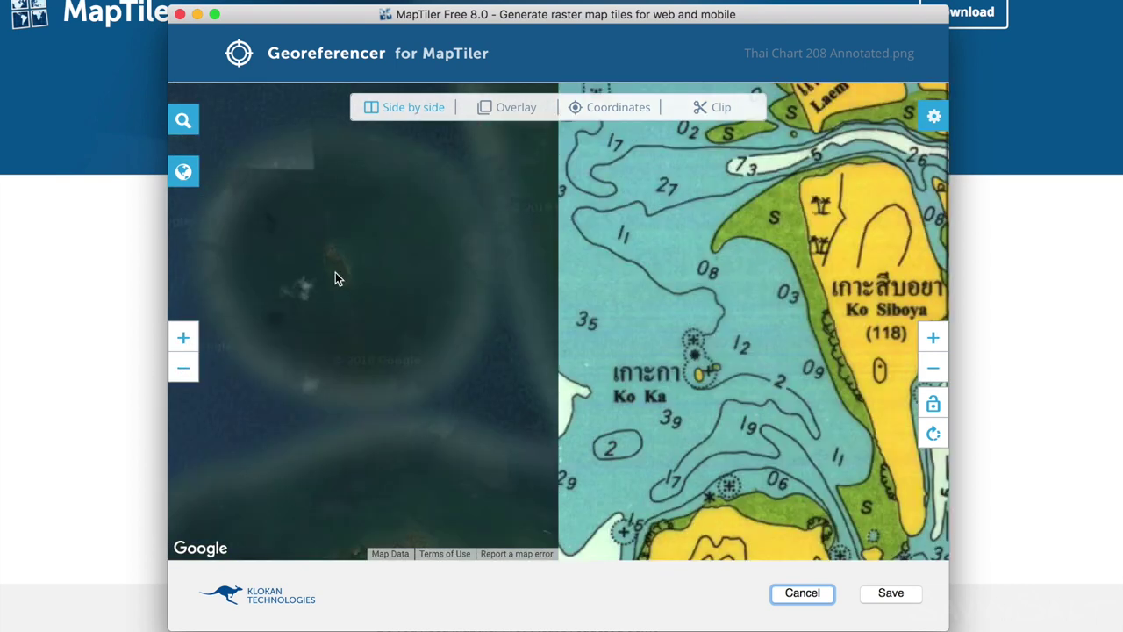
left_click(336, 270)
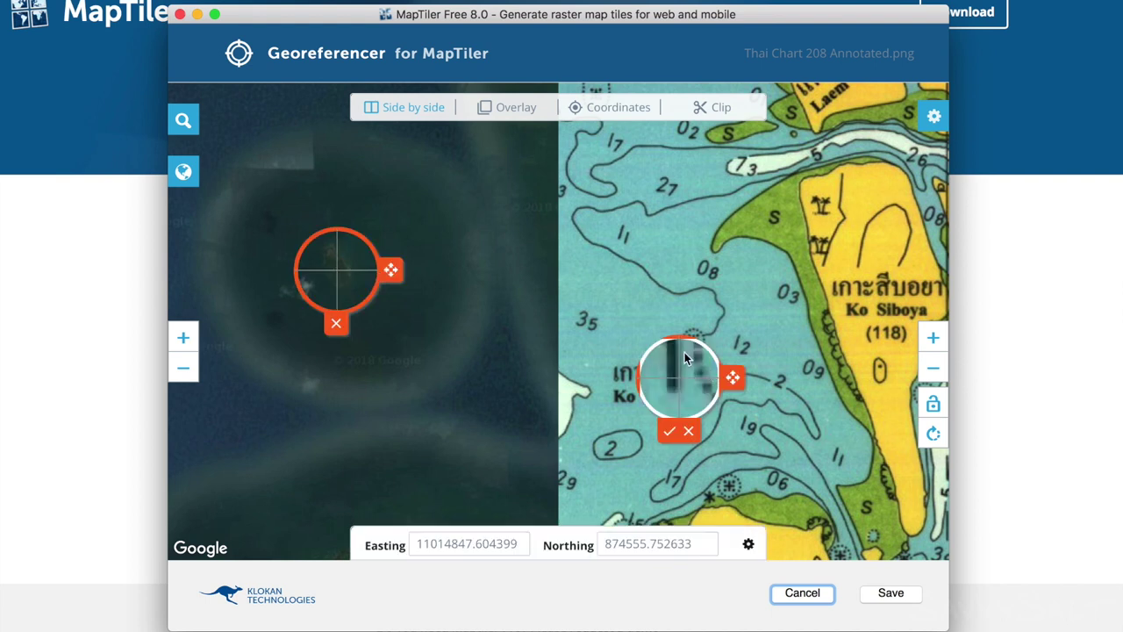
mouse_move(732, 376)
left_mouse_down()
mouse_move(785, 269)
mouse_move(751, 376)
left_mouse_up()
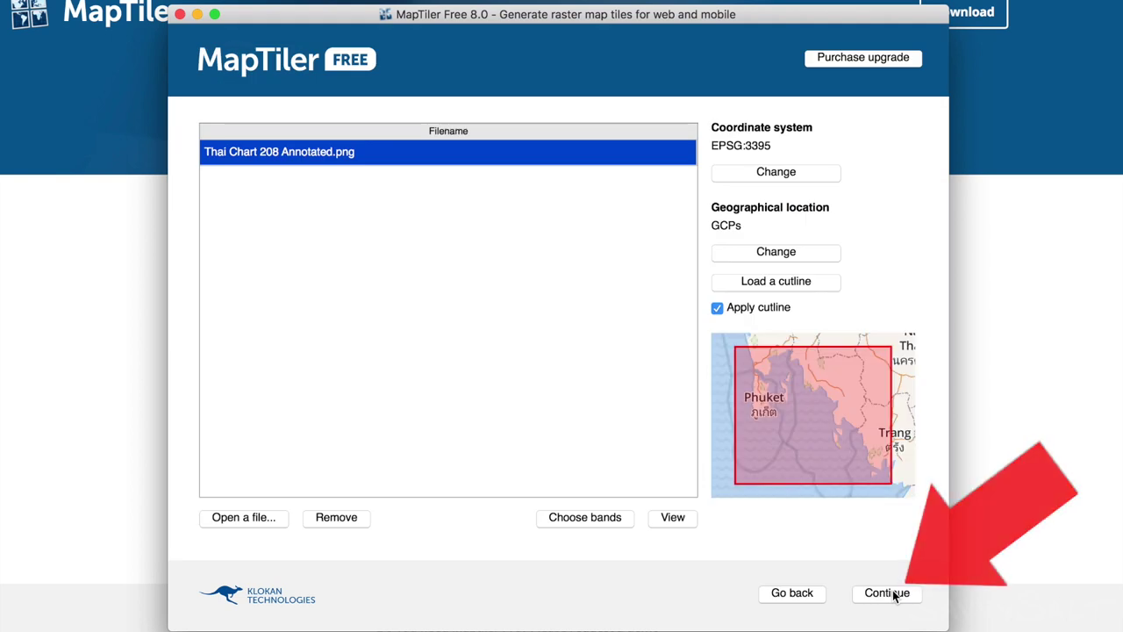
Render the georeferenced chart as MBTiles with zoom levels from 7 to 13.
left_click(882, 592)
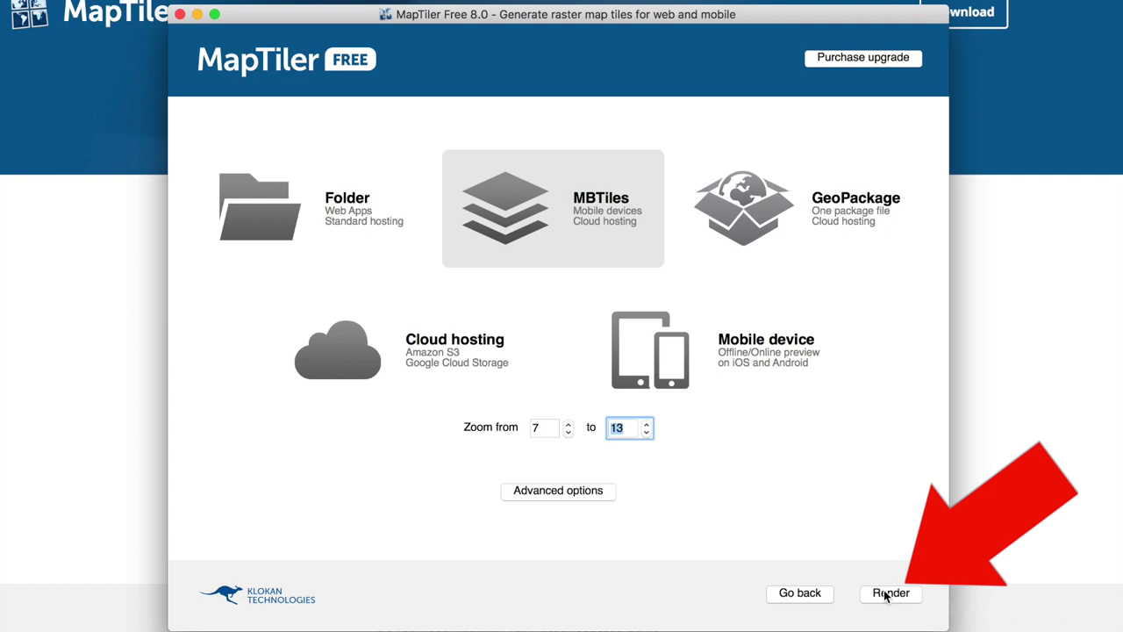
left_click(886, 593)
key("Return")
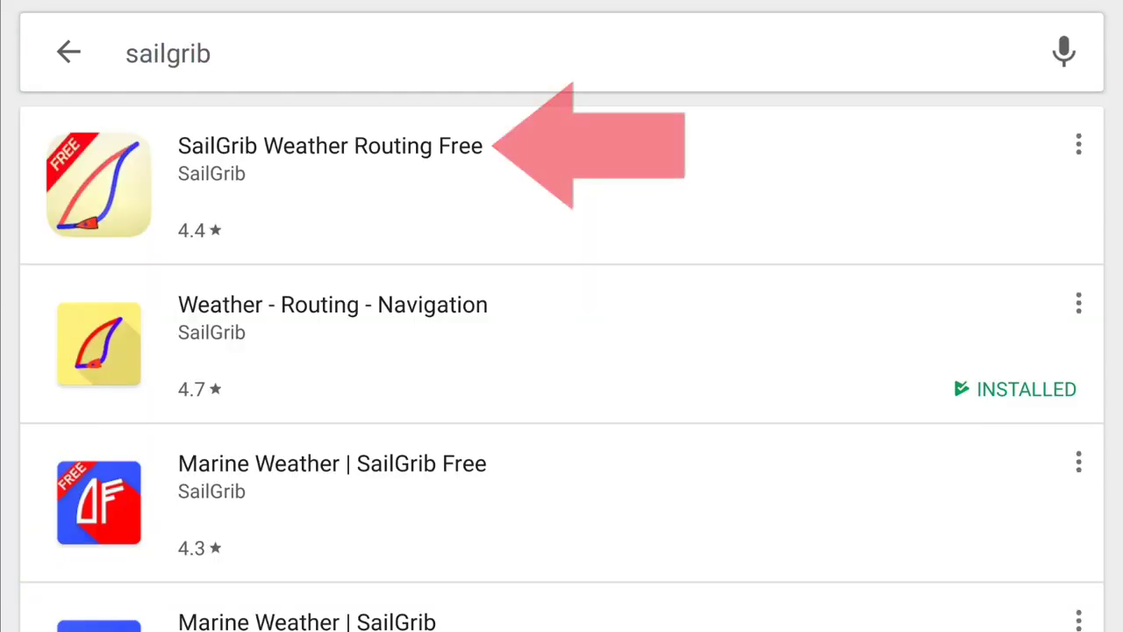
Switch to the Android Play Store and install SailGrib Weather Routing Free from the sailgrib search results.
left_click(330, 158)
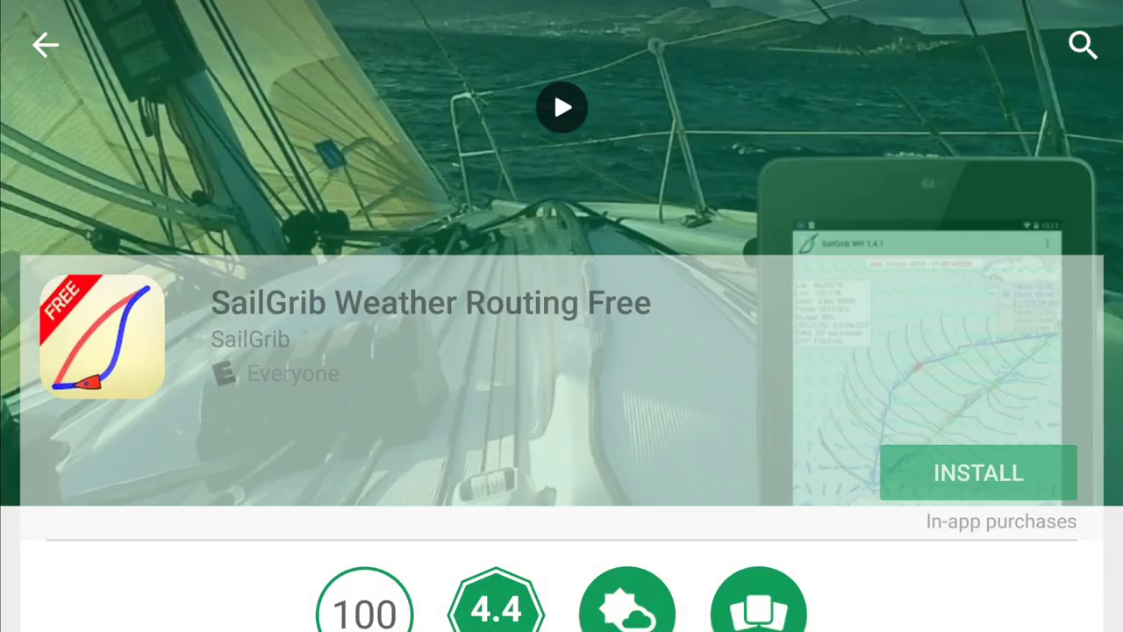
scroll(561, 395, "down", 2)
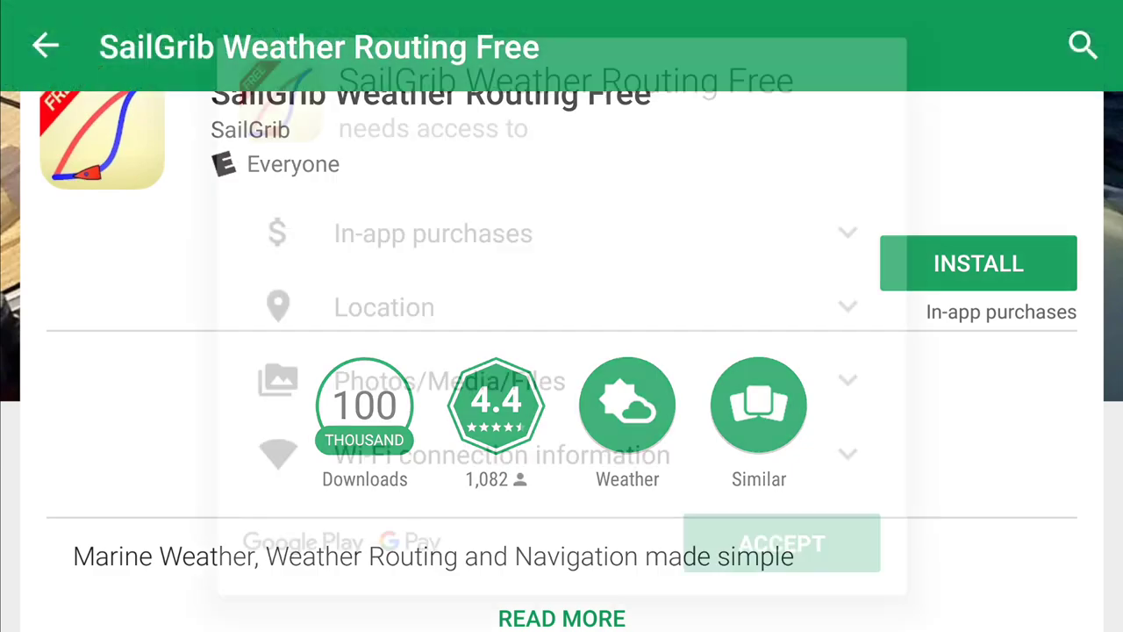
left_click(978, 268)
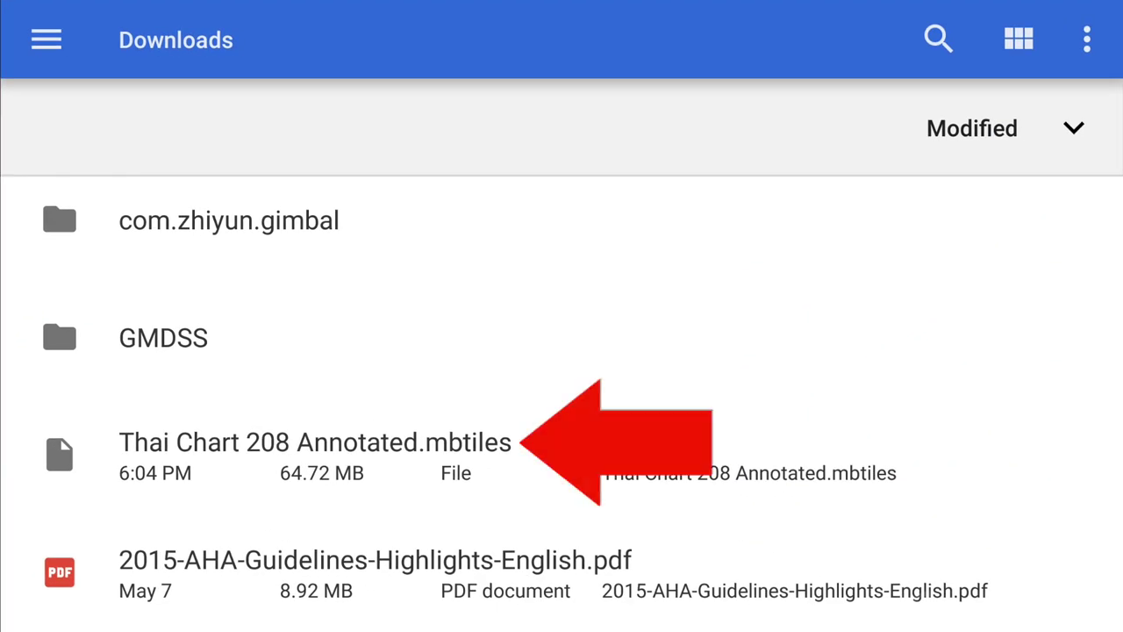
Switch to the phone's Downloads and move Thai Chart 208 Annotated.mbtiles to the sailgrib/customchart folder on the Pixel XL storage.
left_click(316, 453)
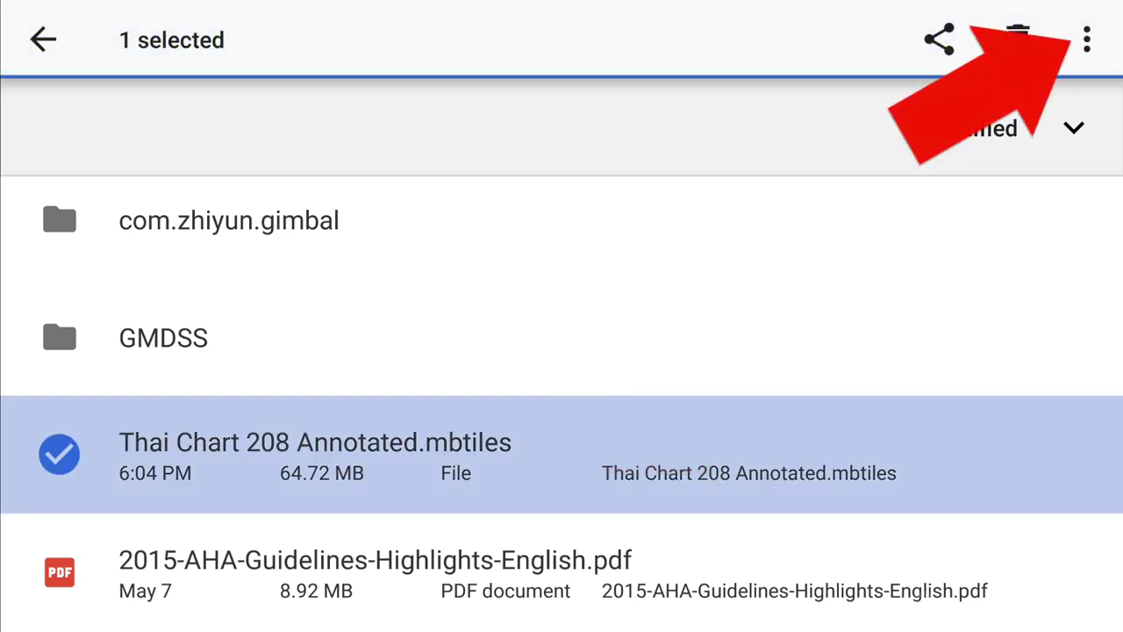
left_click(1087, 39)
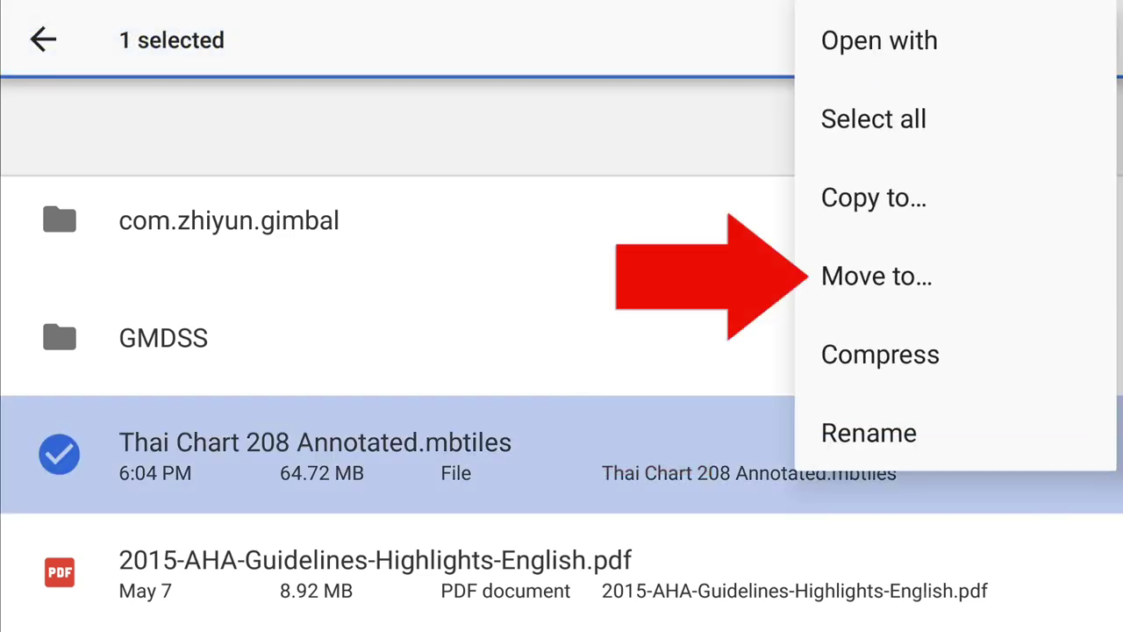
left_click(869, 274)
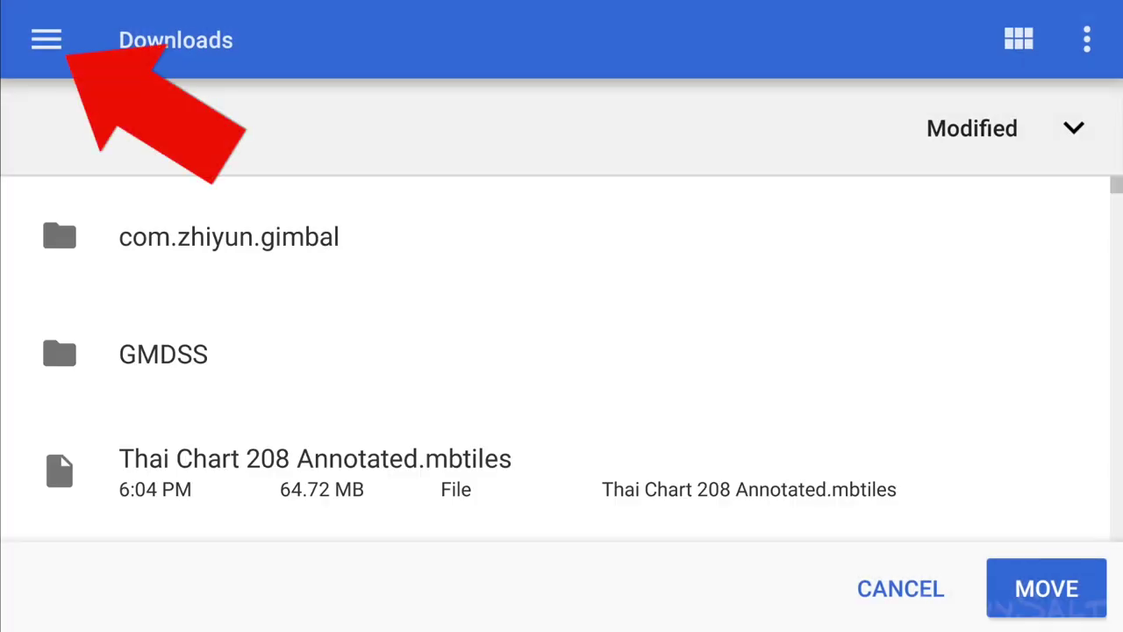
left_click(47, 39)
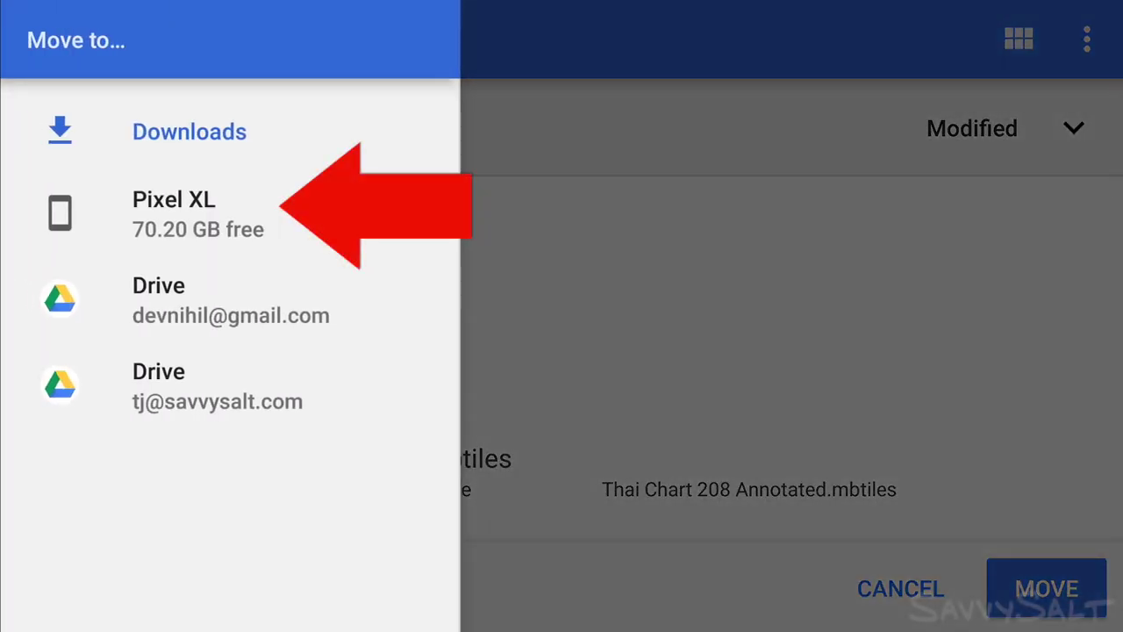
left_click(174, 213)
scroll(561, 360, "down", 3)
scroll(562, 359, "down", 3)
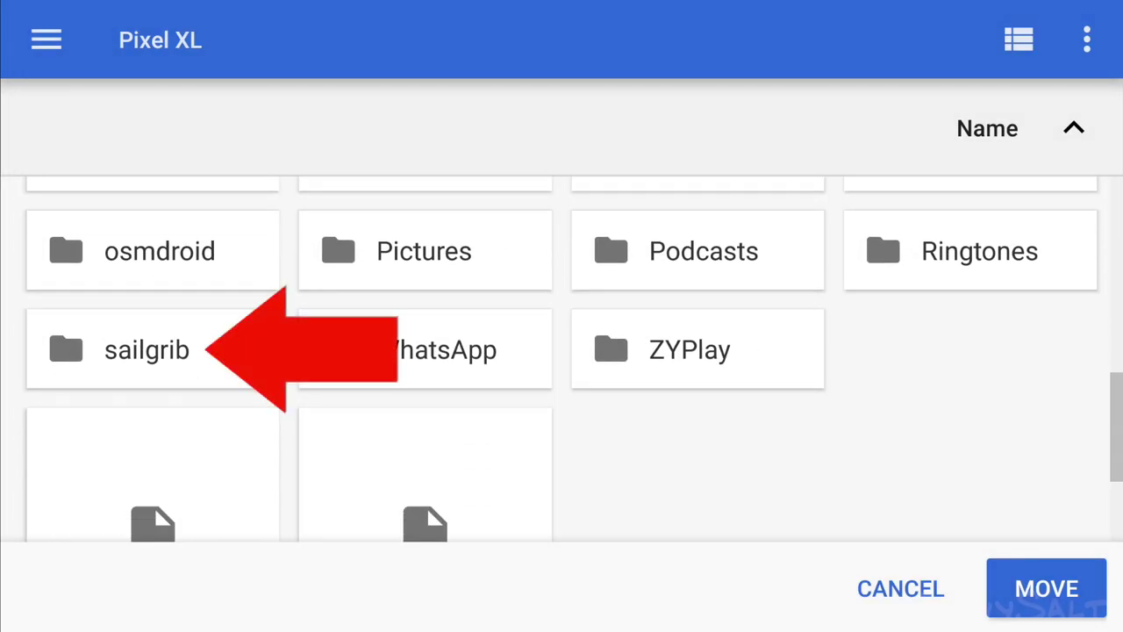
left_click(148, 349)
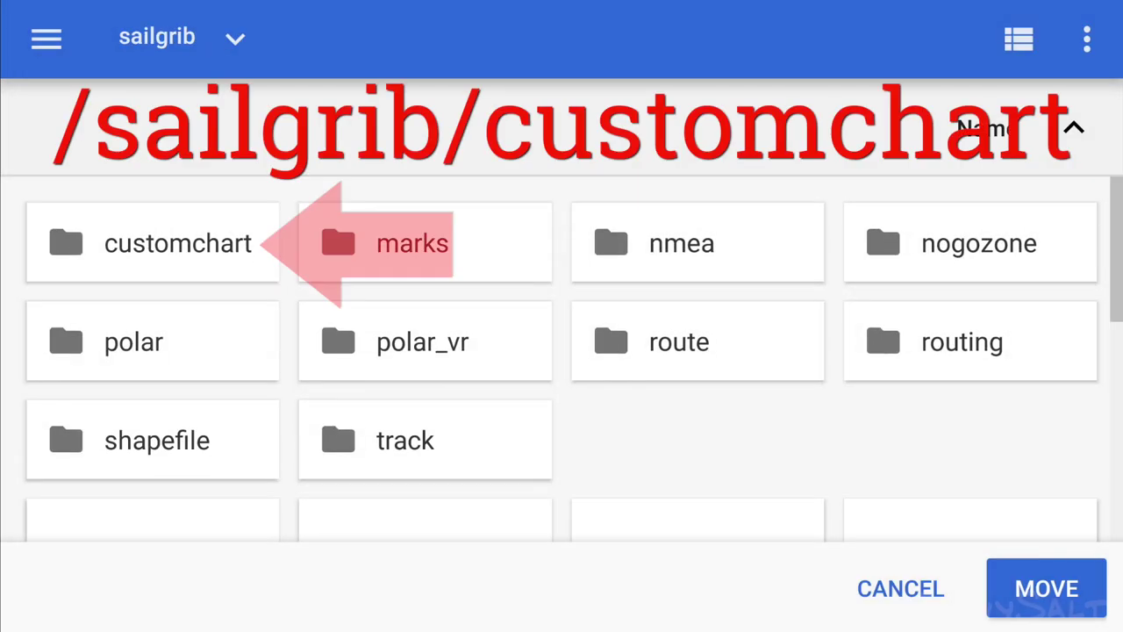
left_click(154, 243)
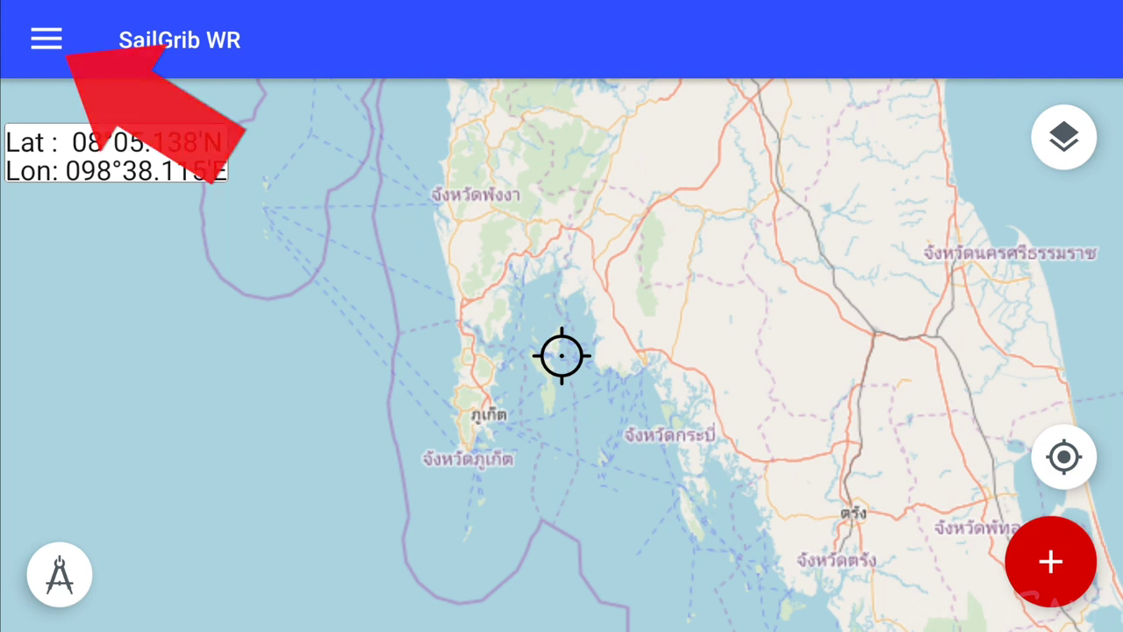
Switch to SailGrib WR and load Thai Chart 208 Annotated.mbtiles as the offline chart to display, then return to the map.
left_click(46, 38)
scroll(230, 350, "down", 10)
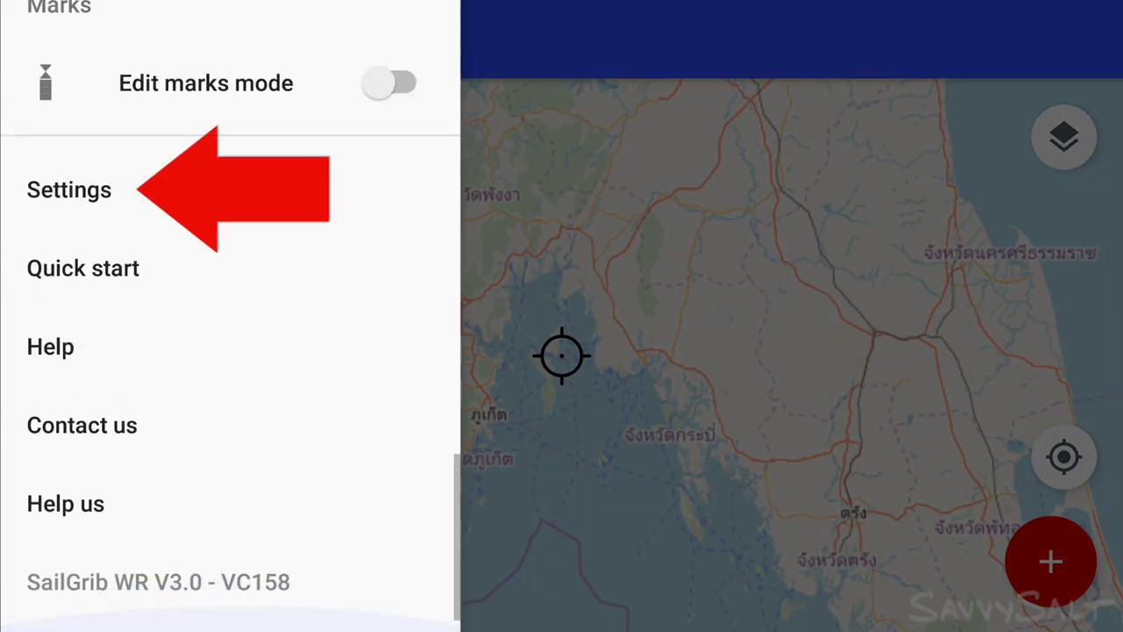
left_click(69, 190)
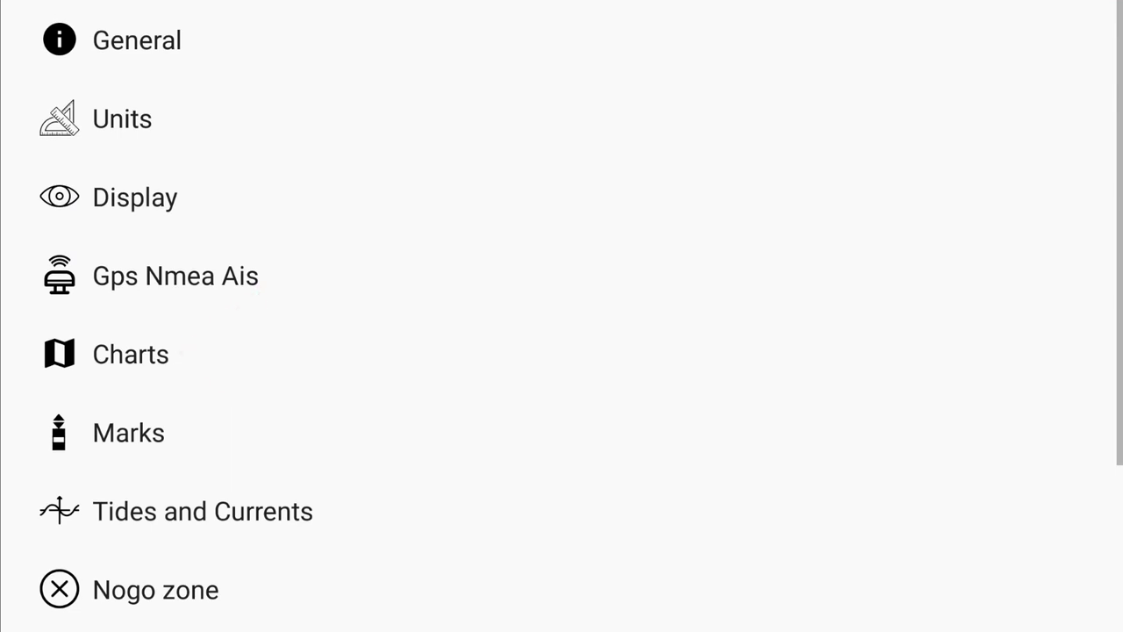
left_click(130, 354)
scroll(562, 351, "down", 8)
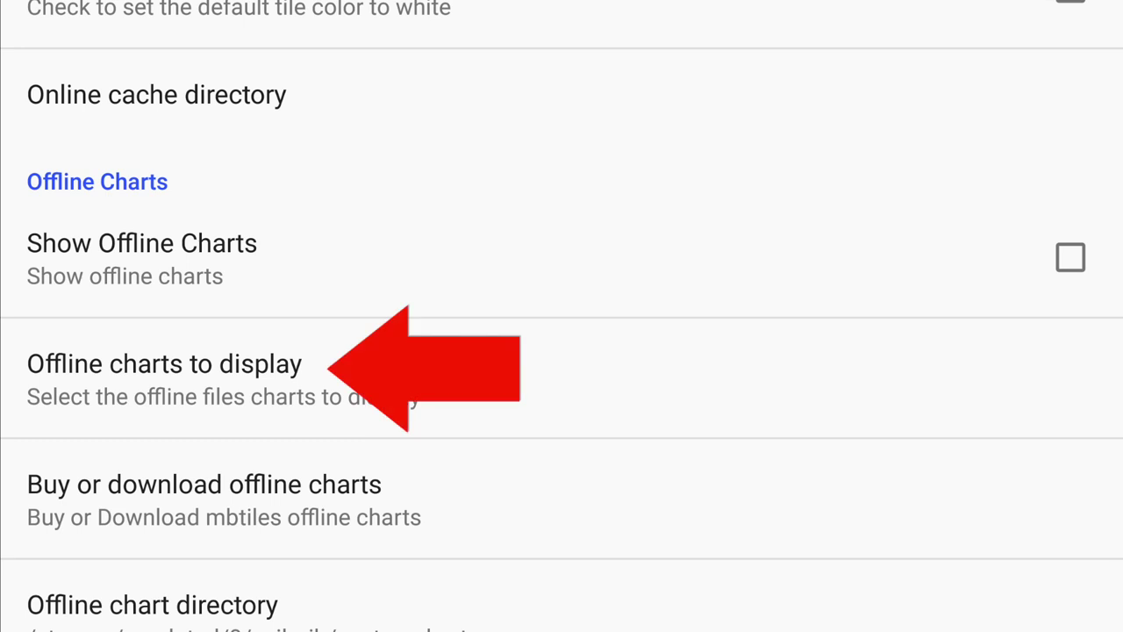
left_click(164, 377)
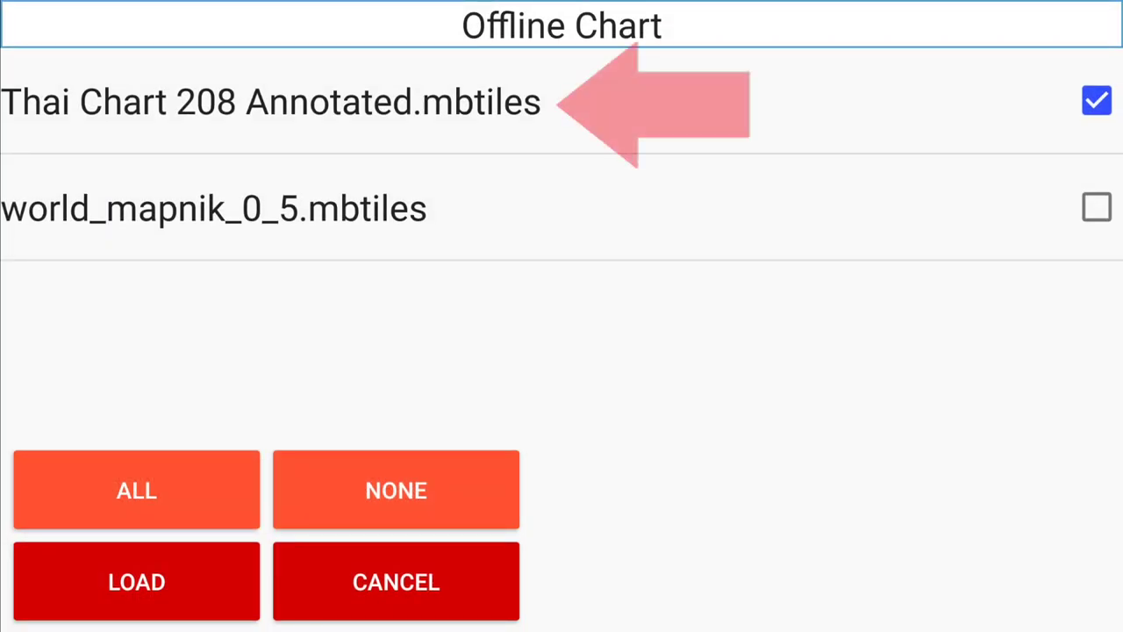
left_click(1027, 112)
left_click(1027, 109)
left_click(136, 581)
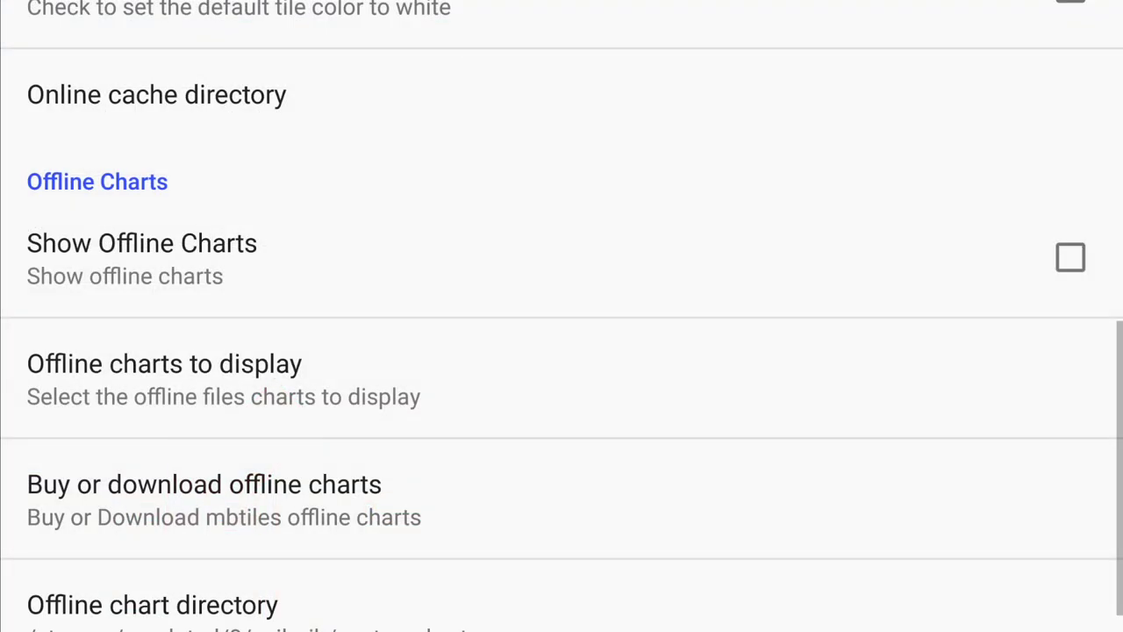
key("Escape")
key("Escape")
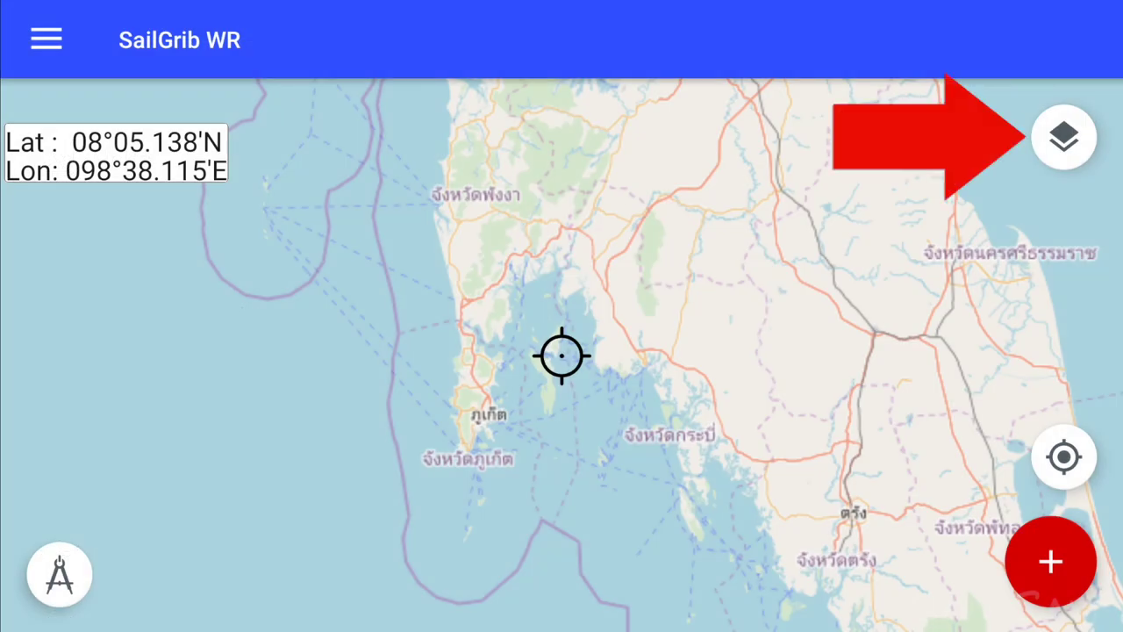
Change the map type from Default to Offline over the Phuket area.
left_click_drag(562, 421, 588, 354)
left_click(1063, 137)
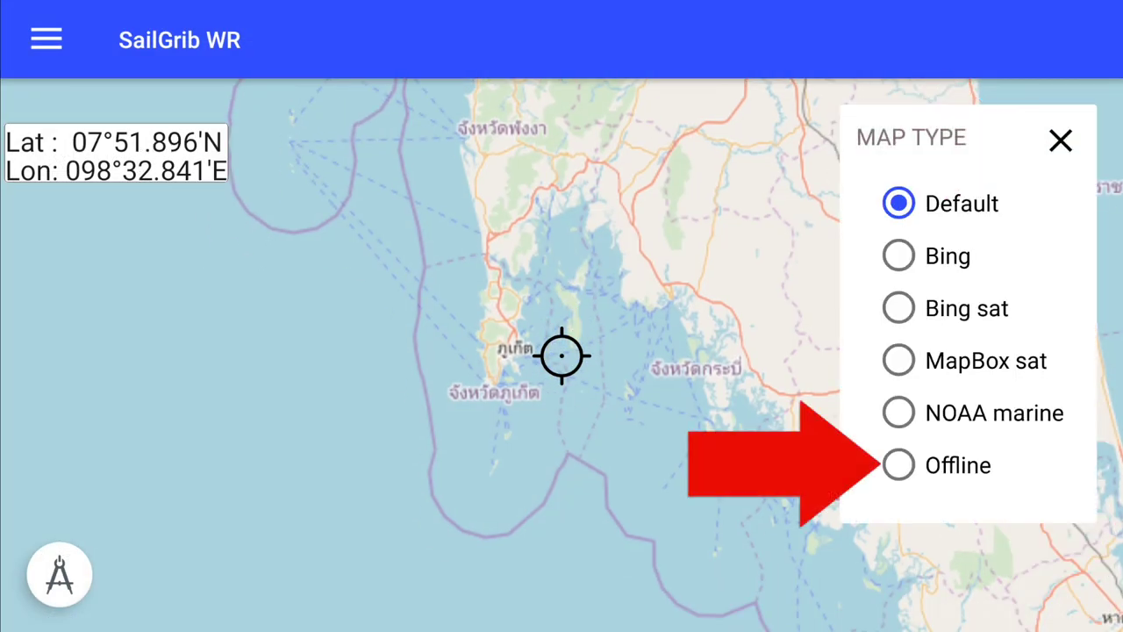
left_click(899, 465)
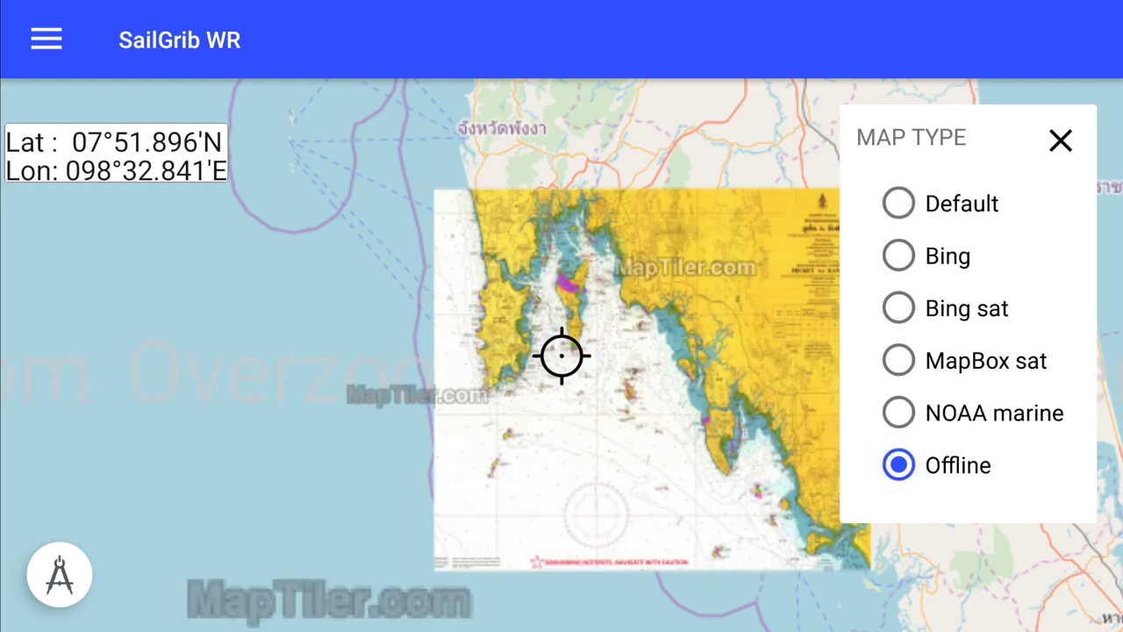
left_click(1061, 140)
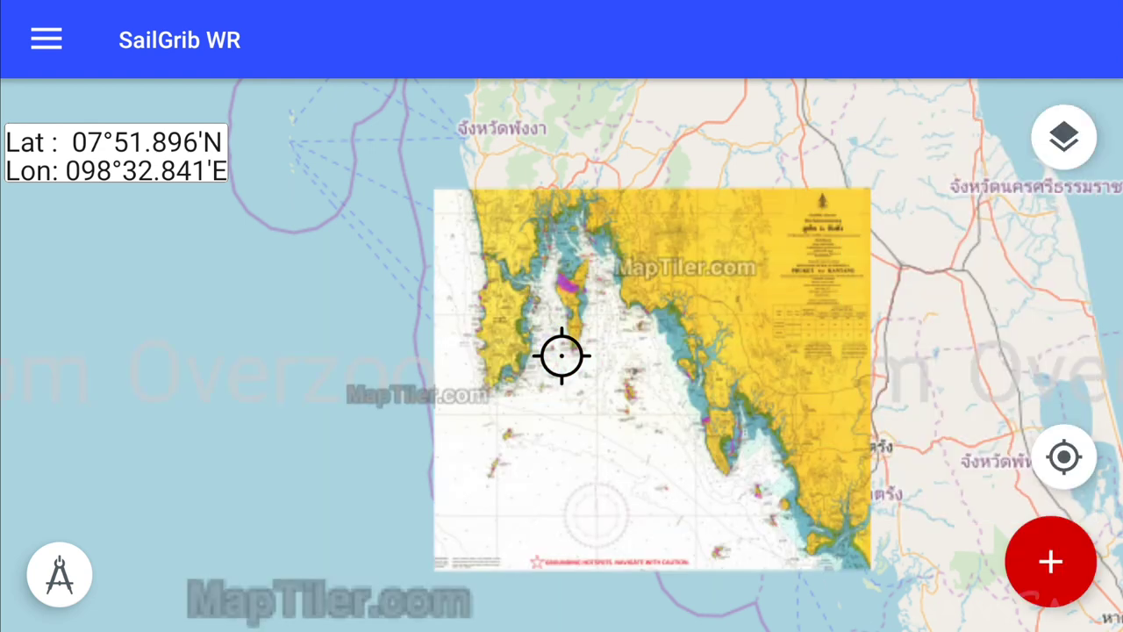
Examine the offline chart's numbered hazard annotations around Phuket and the islands to its east.
left_click_drag(561, 355, 492, 370)
scroll(561, 356, "up", 1)
scroll(561, 355, "down", 1)
scroll(561, 356, "up", 1)
scroll(562, 356, "down", 3)
scroll(561, 356, "up", 8)
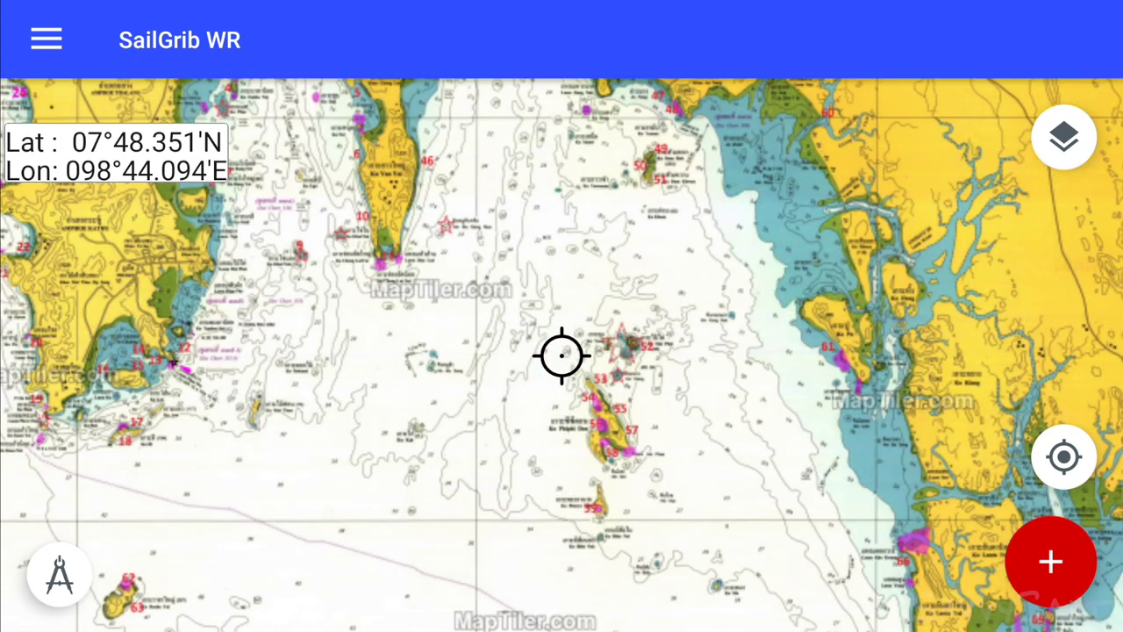
left_click_drag(561, 356, 834, 402)
scroll(561, 355, "up", 3)
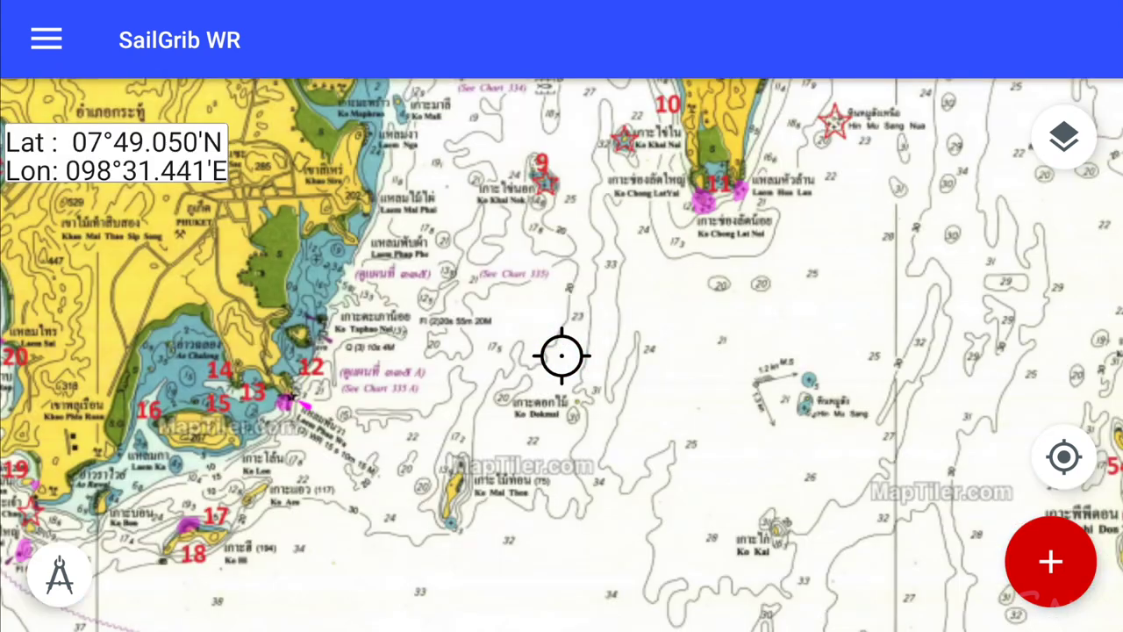
left_click_drag(561, 356, 667, 412)
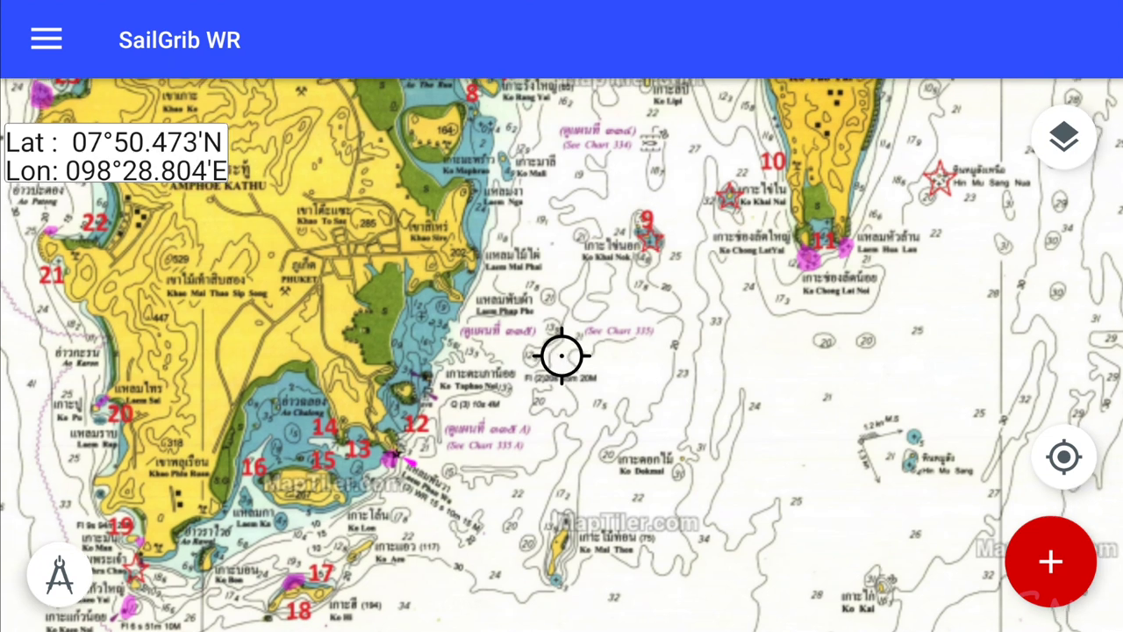
Inspect the shaded hazard areas around Ko Yao Noi, closing in on annotation 43 beside Ko Nok.
left_click_drag(614, 176, 458, 550)
left_click_drag(561, 220, 540, 502)
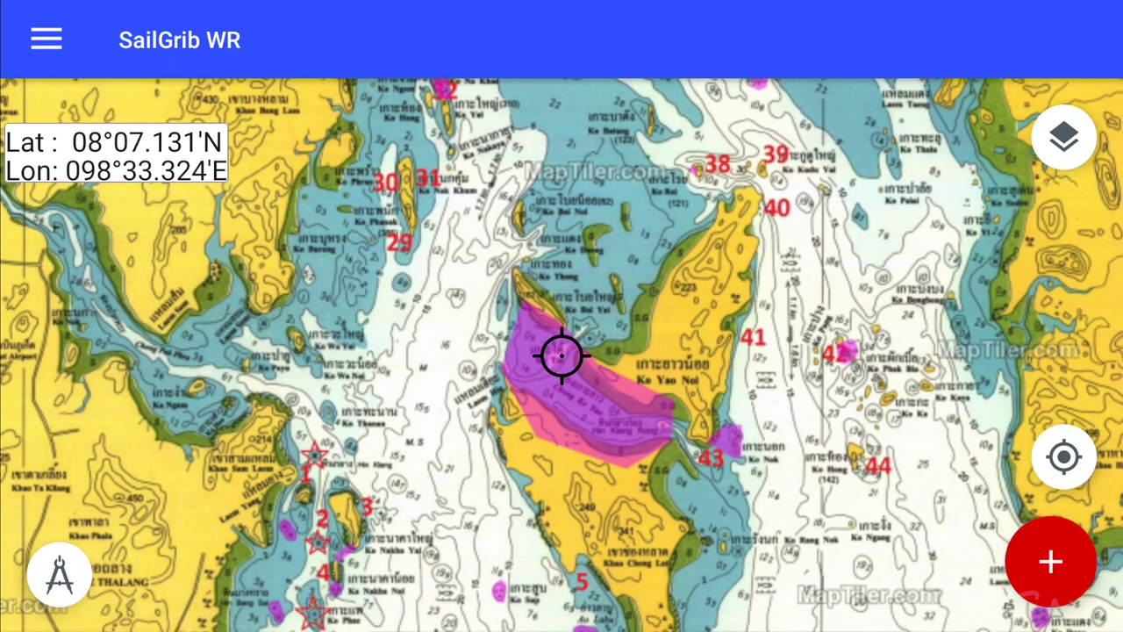
left_click_drag(561, 355, 737, 554)
left_click_drag(667, 438, 308, 164)
scroll(562, 356, "up", 2)
scroll(562, 355, "up", 3)
scroll(562, 355, "up", 3)
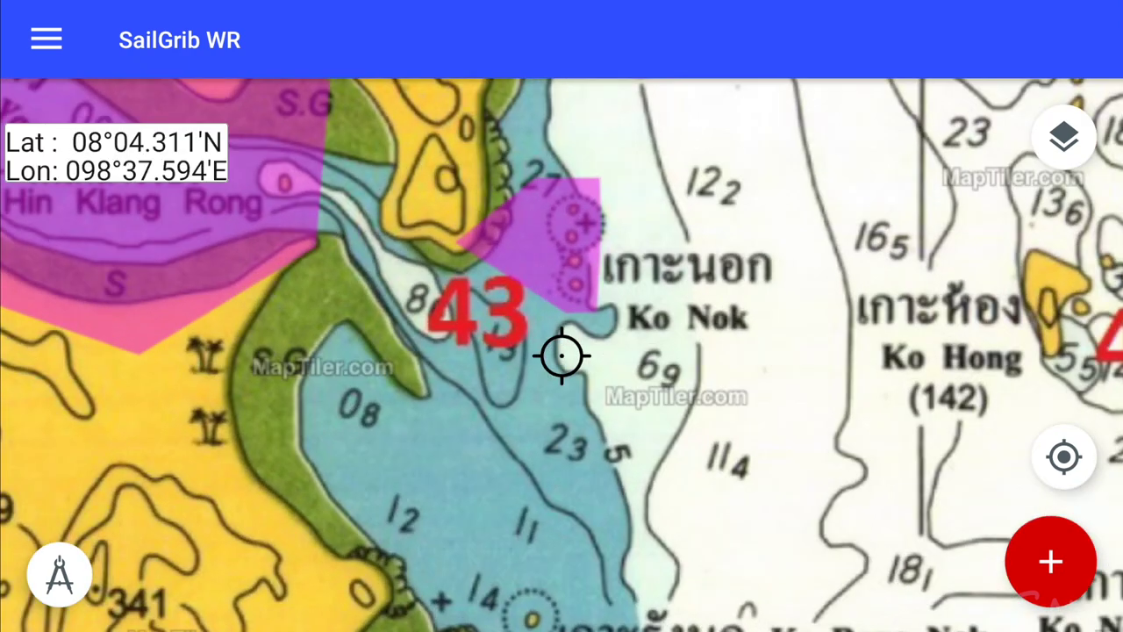
left_click_drag(561, 355, 676, 407)
scroll(561, 355, "up", 2)
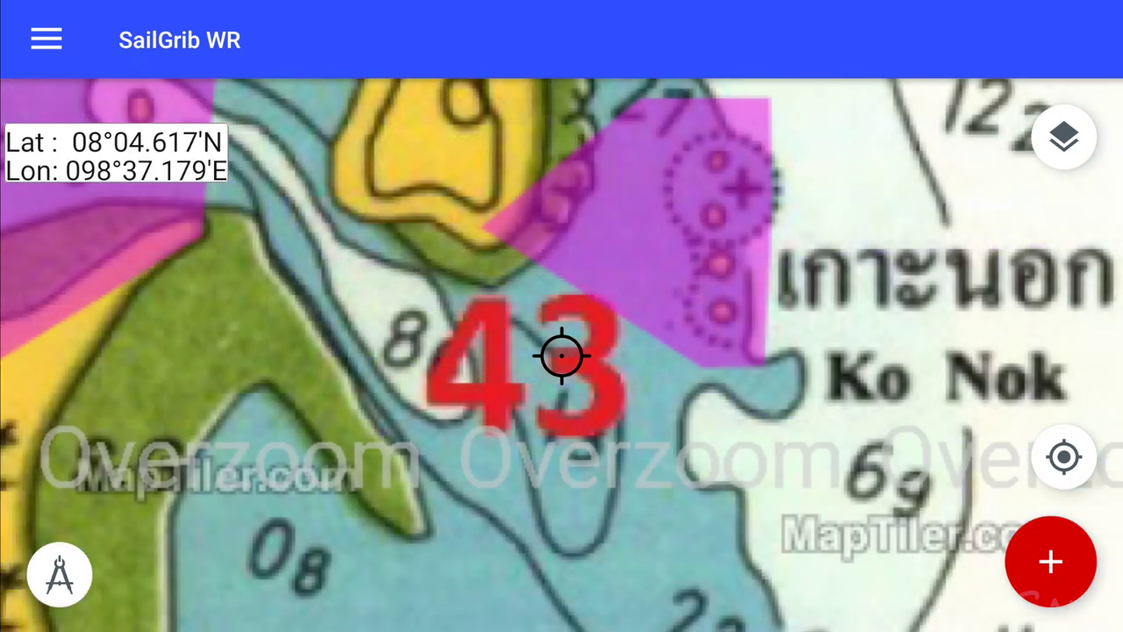
scroll(562, 355, "down", 3)
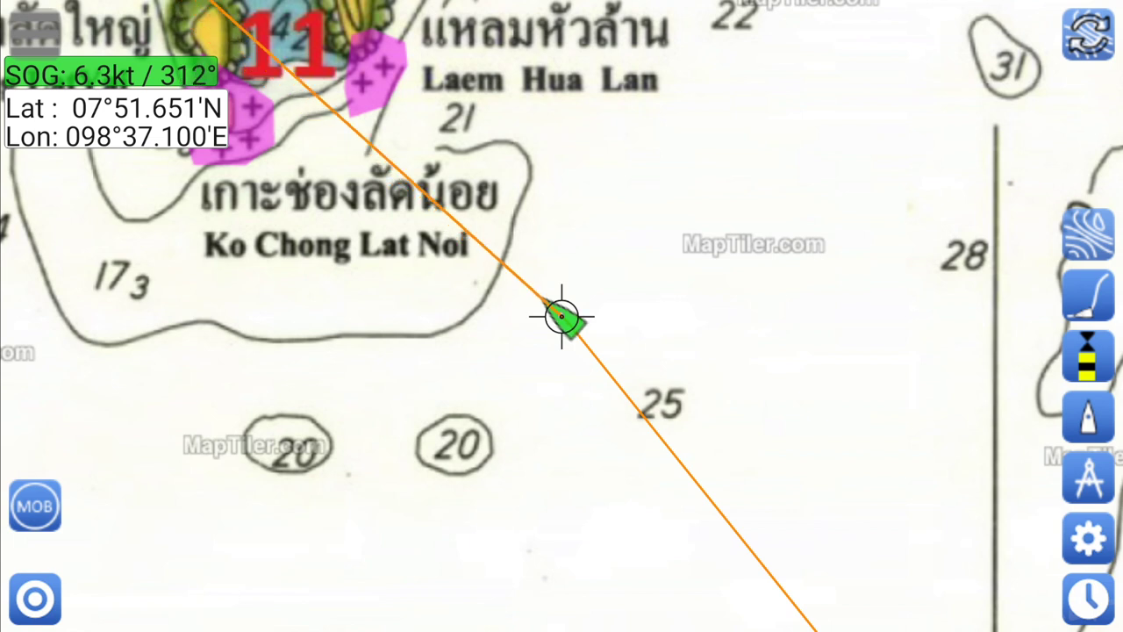
Examine the boat's position and track on the offline chart between Ko Hong and Ko Yai.
scroll(551, 312, "down", 3)
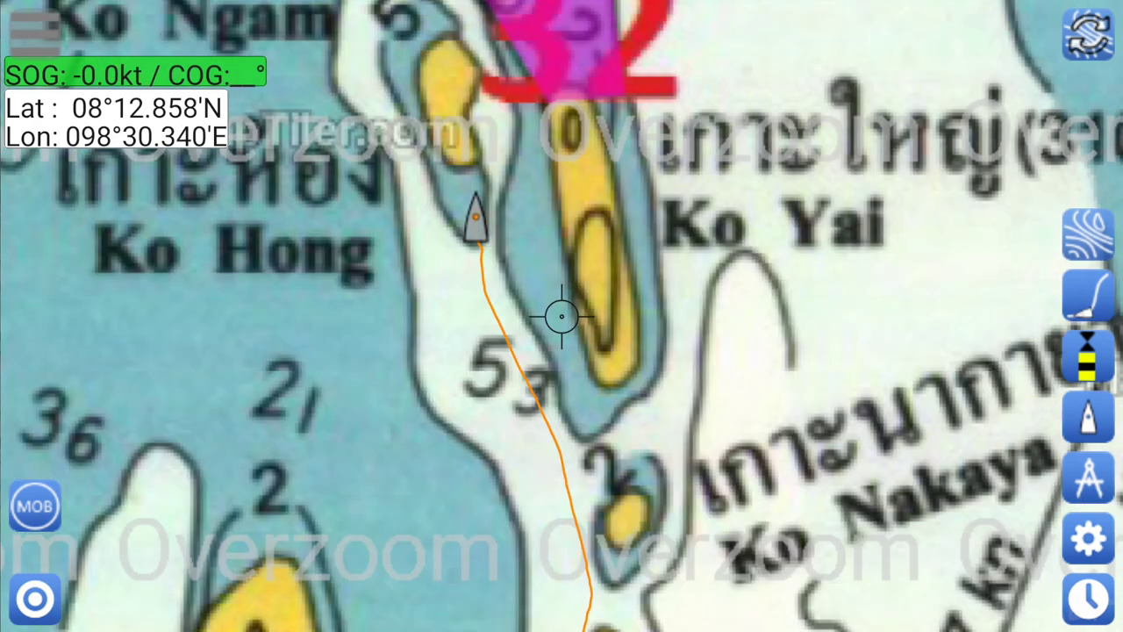
left_click_drag(231, 388, 301, 415)
scroll(555, 316, "up", 3)
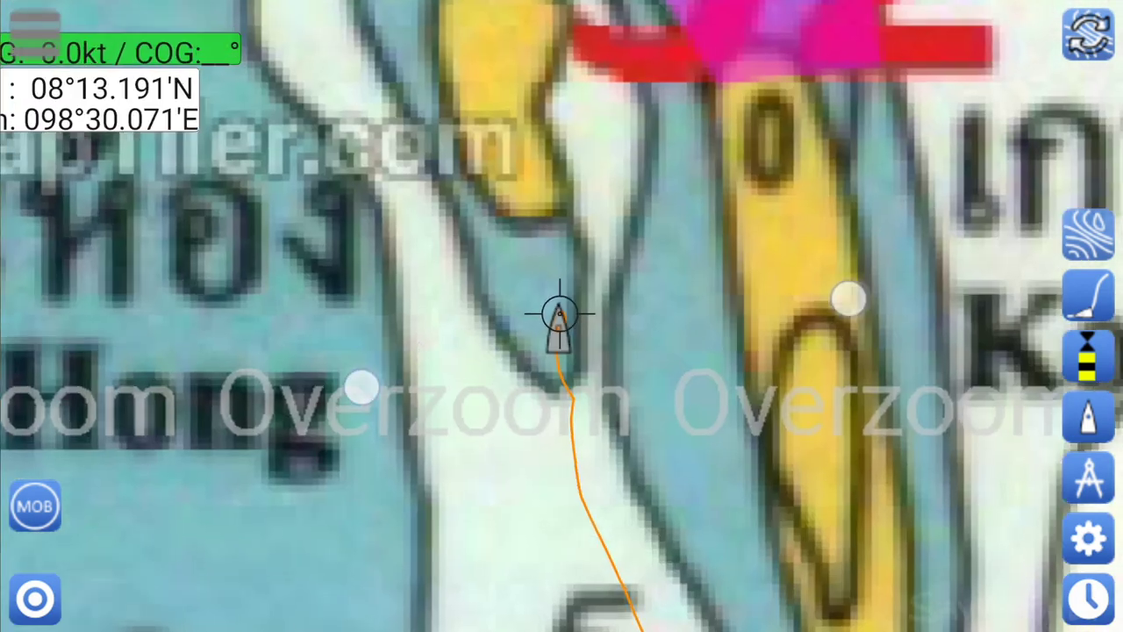